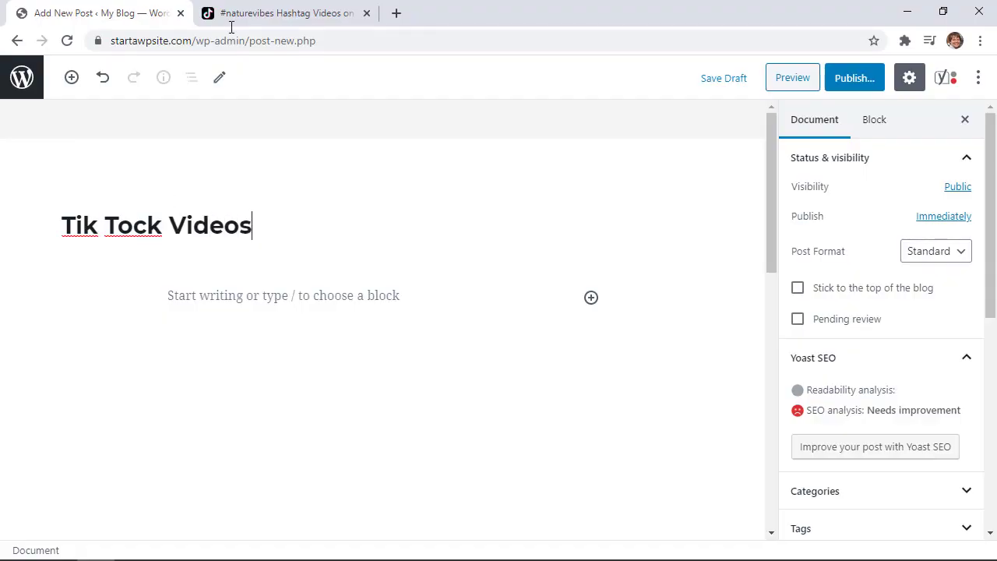
- Copy the web address of the open TikTok nature video and return to the WordPress post editor
{"action": "left_click", "coordinate": [241, 17]}
{"action": "left_click", "coordinate": [222, 39]}
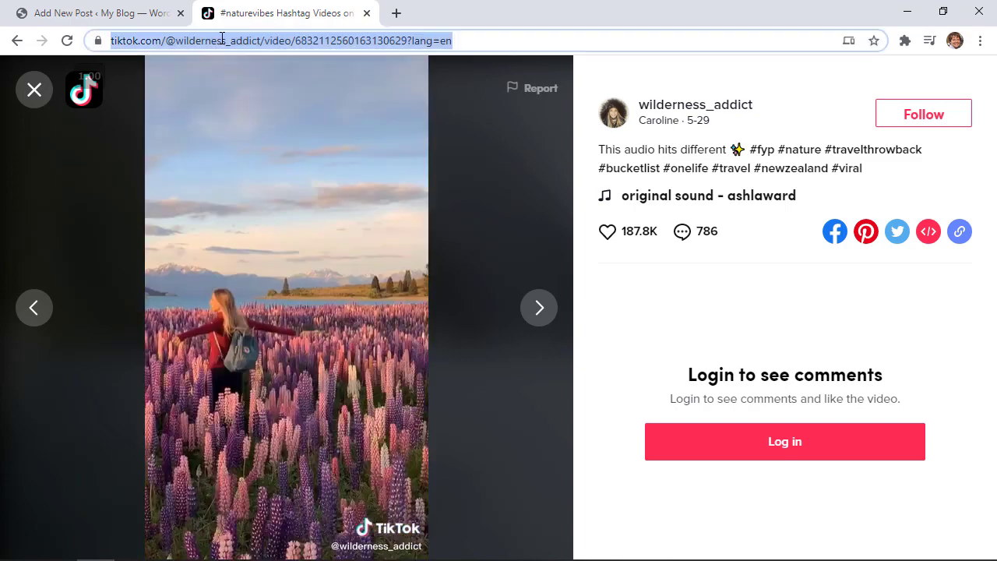
{"action": "right_click", "coordinate": [222, 38]}
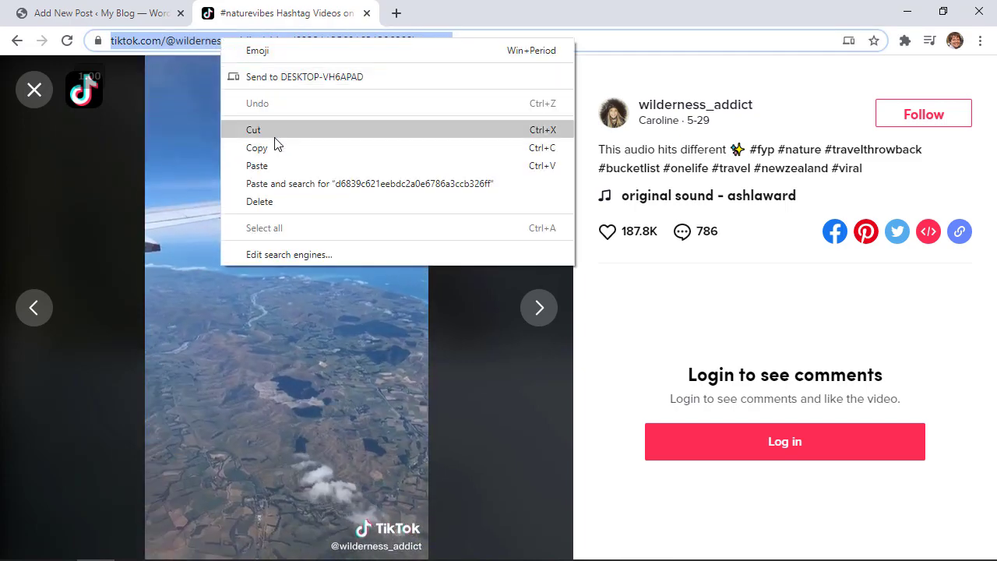
{"action": "left_click", "coordinate": [275, 153]}
{"action": "left_click", "coordinate": [105, 13]}
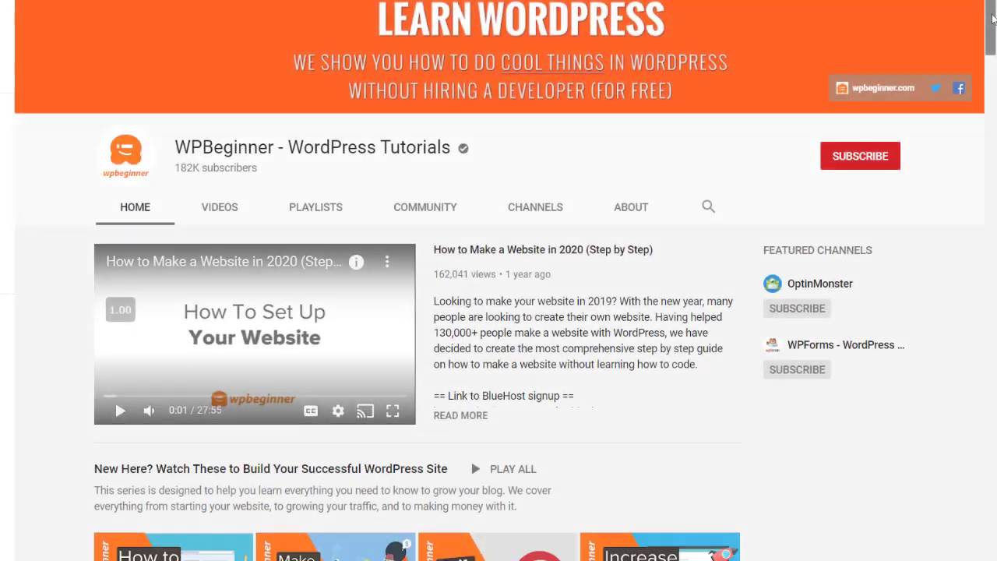
- Browse the WPBeginner channel on YouTube, subscribe to it and set its notifications to All
{"action": "scroll", "coordinate": [995, 70], "scroll_direction": "down", "scroll_amount": 5}
{"action": "scroll", "coordinate": [995, 70], "scroll_direction": "down", "scroll_amount": 3}
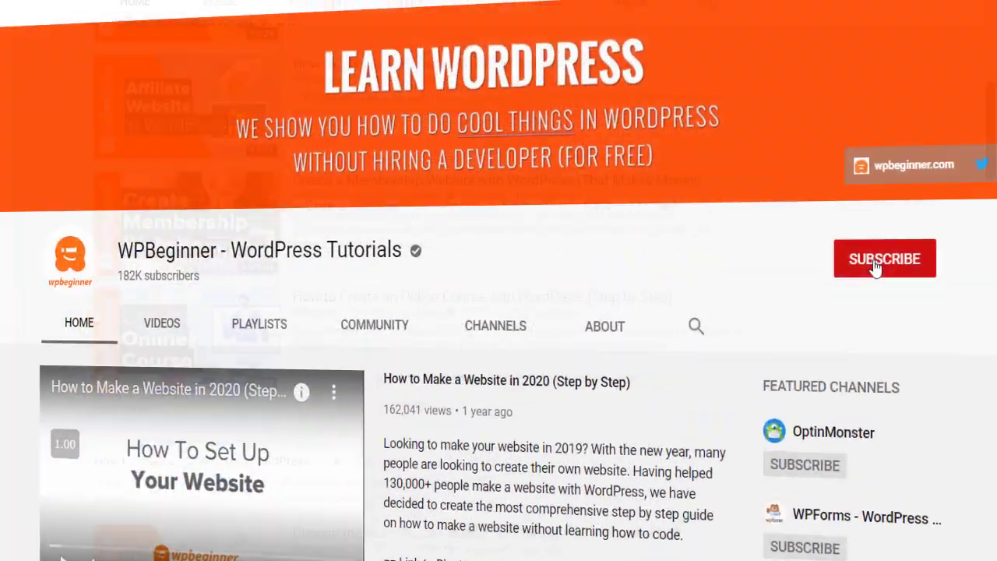
{"action": "left_click", "coordinate": [884, 258]}
{"action": "left_click", "coordinate": [841, 363]}
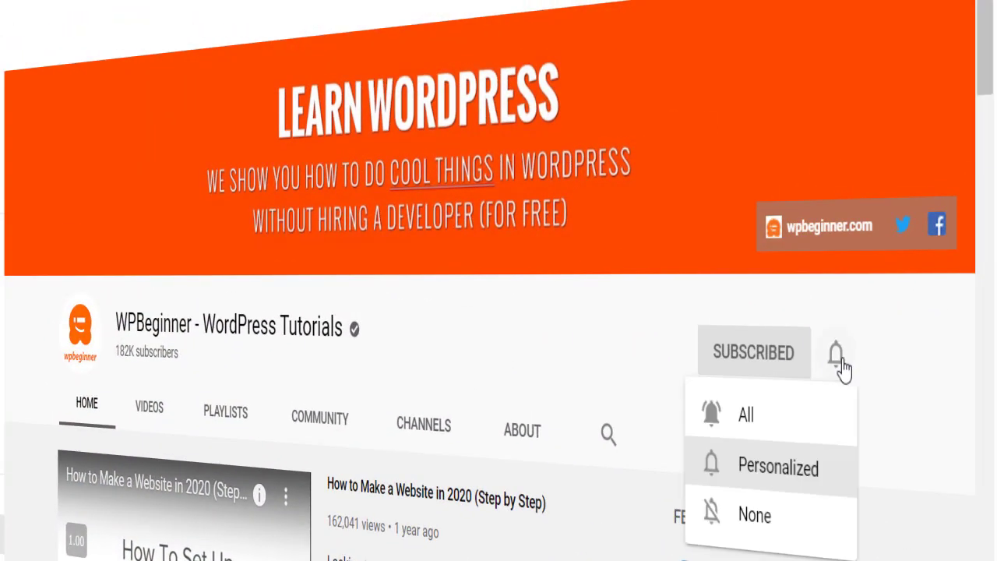
{"action": "left_click", "coordinate": [814, 413]}
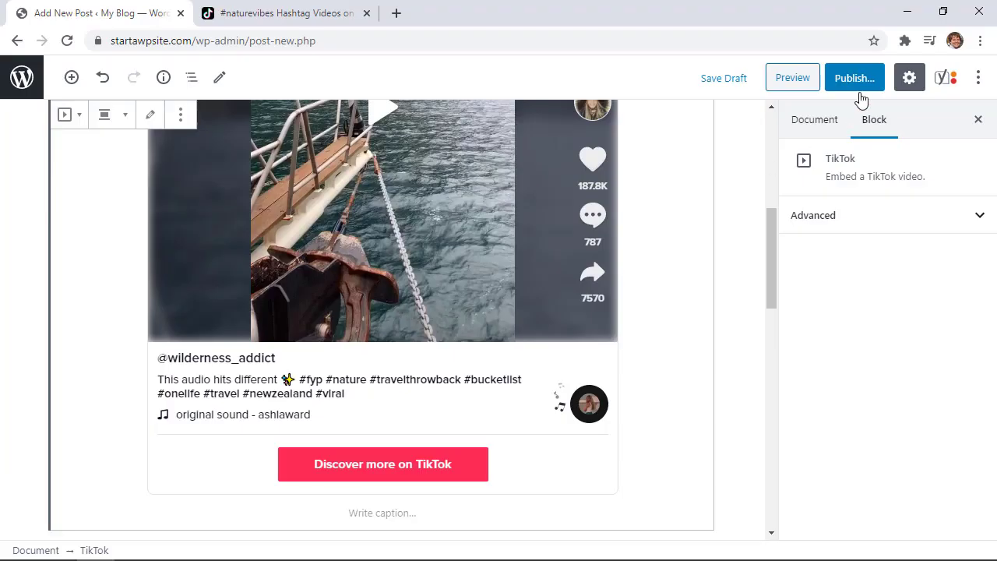
- Publish the post containing the embedded TikTok video, confirming the pre-publish check
{"action": "left_click", "coordinate": [856, 78]}
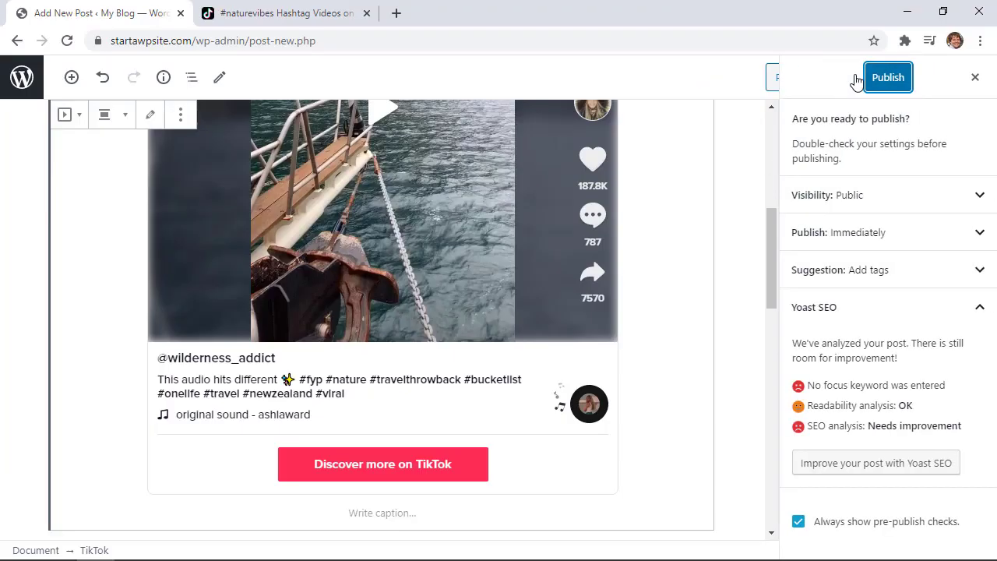
{"action": "left_click", "coordinate": [880, 78]}
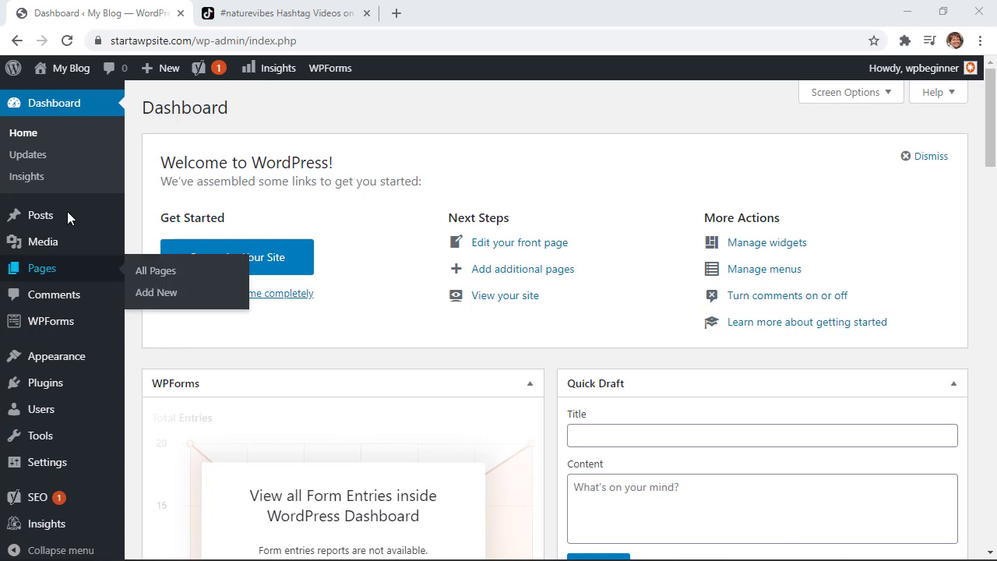
- Create a new post and title it "Tik Tock Videos"
{"action": "mouse_move", "coordinate": [86, 216]}
{"action": "left_click", "coordinate": [162, 243]}
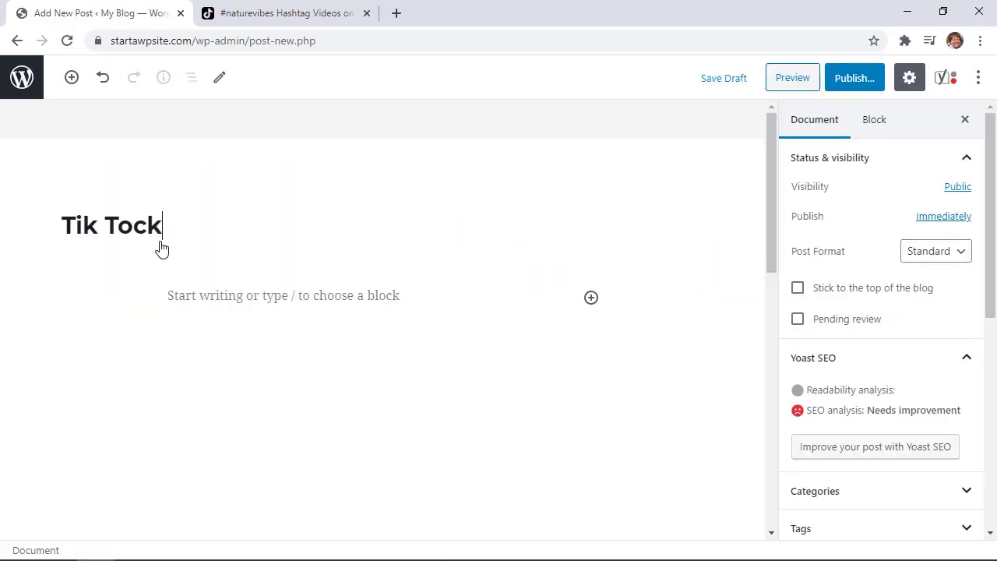
{"action": "type", "text": "Videos"}
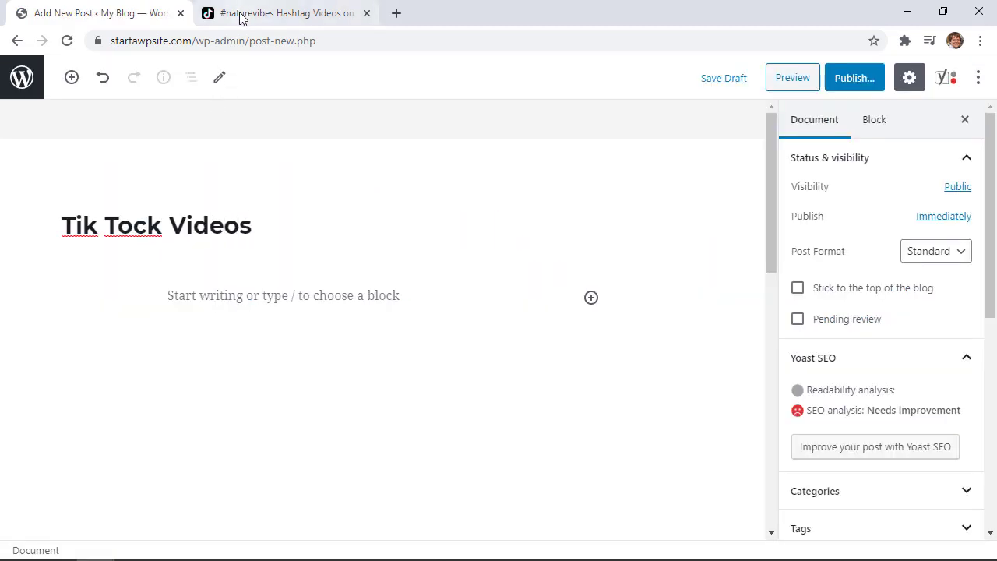
- Copy the TikTok nature video's URL from its page and return to the new post
{"action": "left_click", "coordinate": [242, 16]}
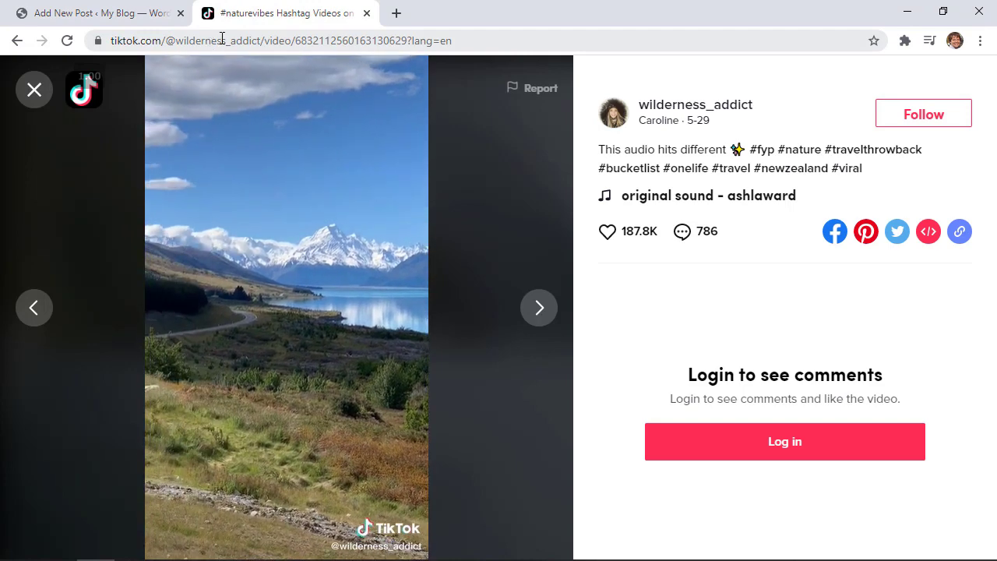
{"action": "left_click", "coordinate": [222, 39]}
{"action": "key", "text": "ctrl+c"}
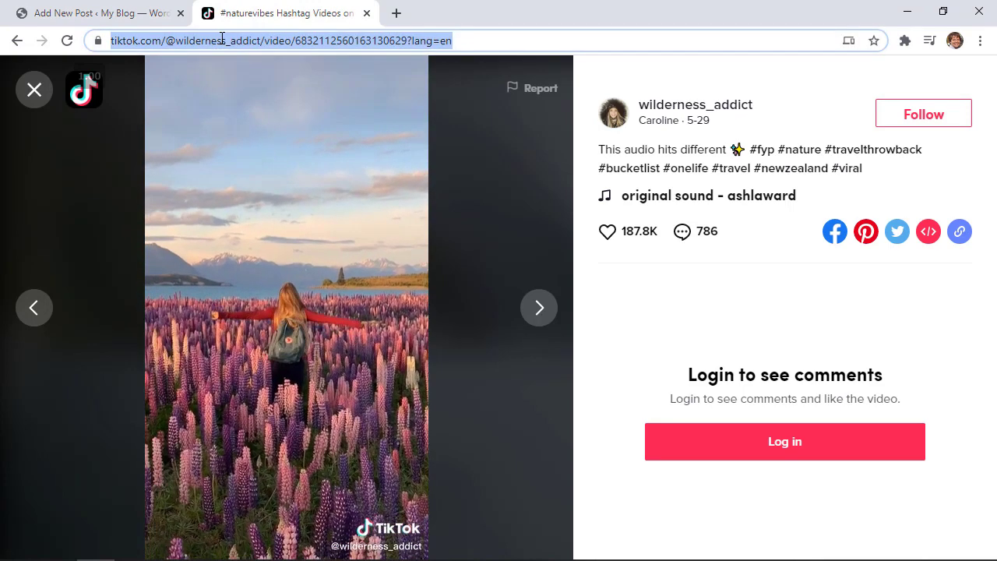
{"action": "right_click", "coordinate": [222, 40]}
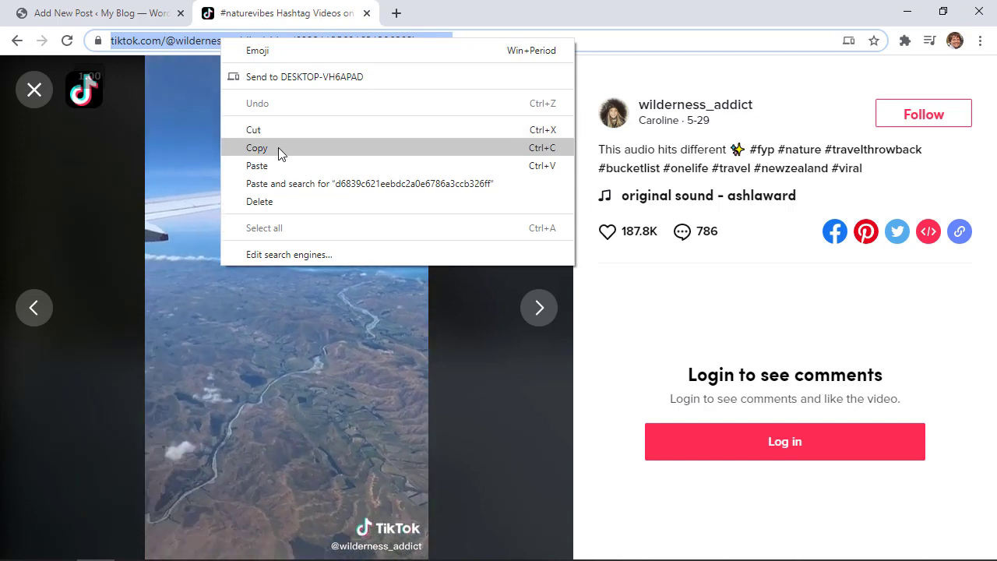
{"action": "left_click", "coordinate": [279, 147]}
{"action": "left_click", "coordinate": [101, 13]}
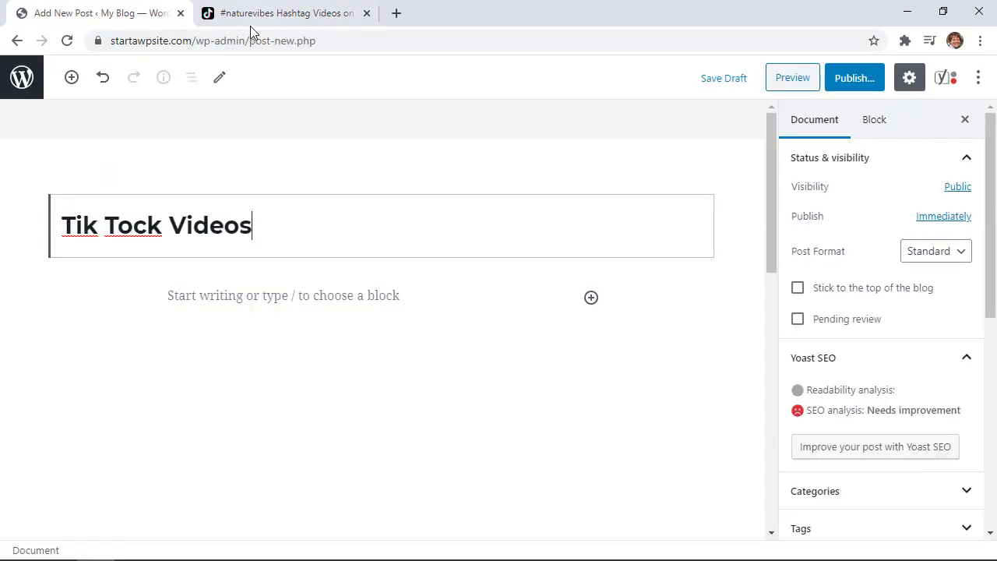
- Embed the video by pasting the copied TikTok URL into the post's first empty paragraph, and look over the embed
{"action": "left_click", "coordinate": [92, 294]}
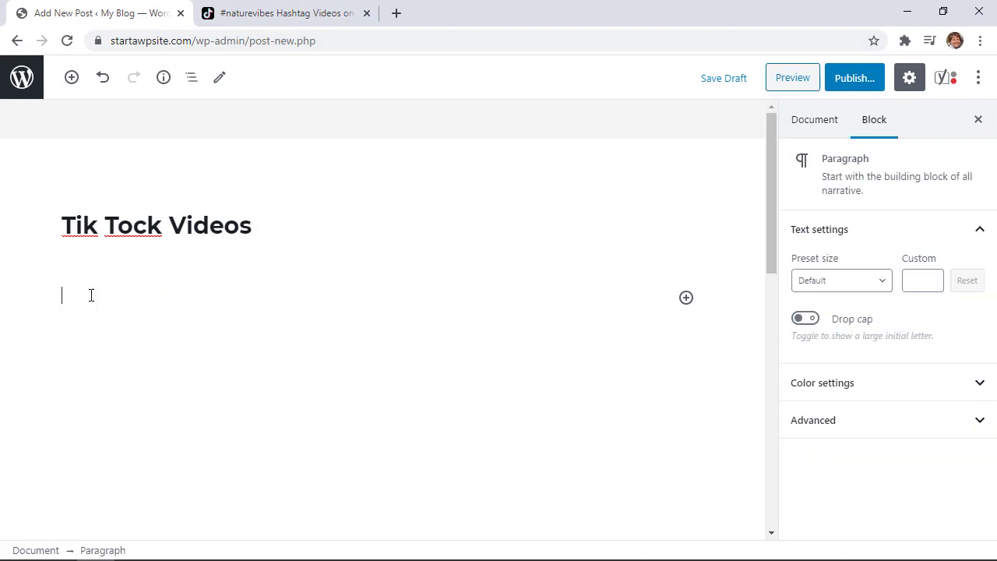
{"action": "right_click", "coordinate": [91, 295]}
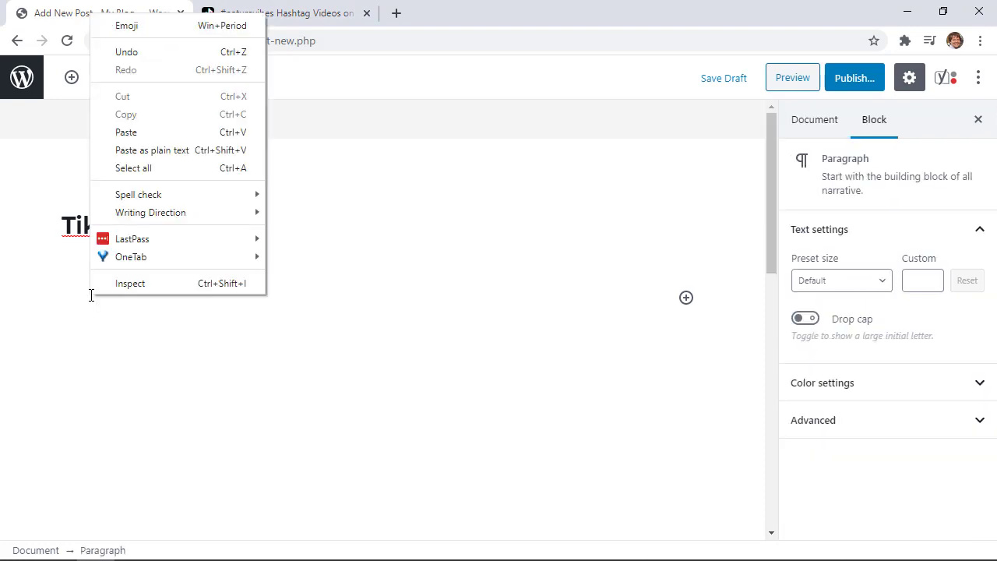
{"action": "left_click", "coordinate": [143, 134]}
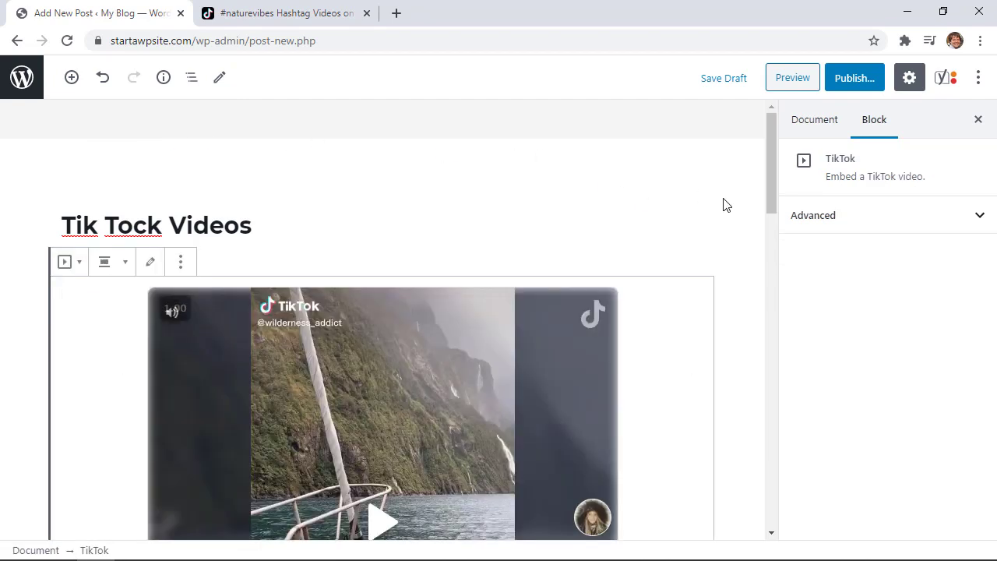
{"action": "scroll", "coordinate": [723, 204], "scroll_direction": "down", "scroll_amount": 1}
{"action": "scroll", "coordinate": [723, 204], "scroll_direction": "down", "scroll_amount": 5}
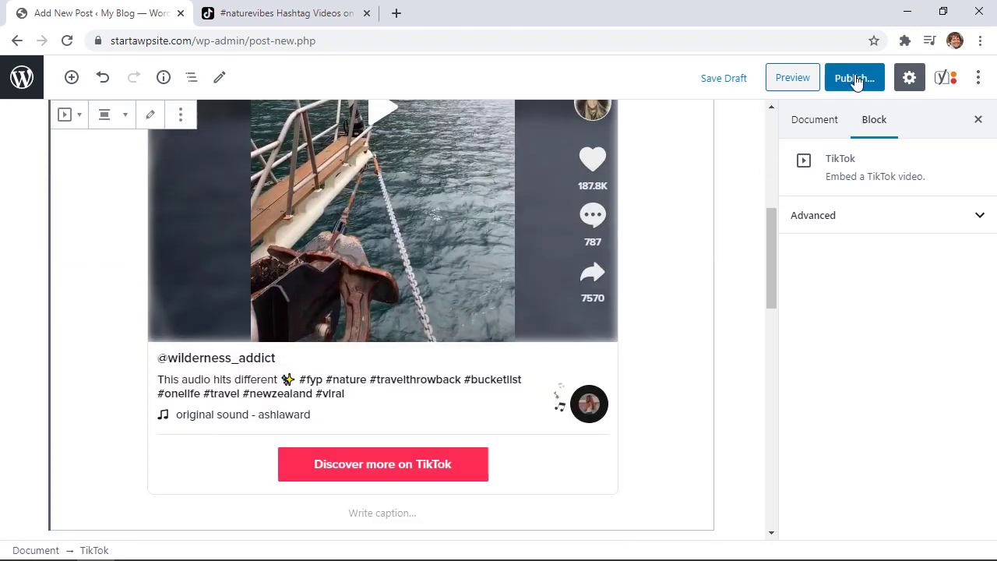
- Publish the "Tik Tock Videos" post and view it on the site
{"action": "left_click", "coordinate": [856, 79]}
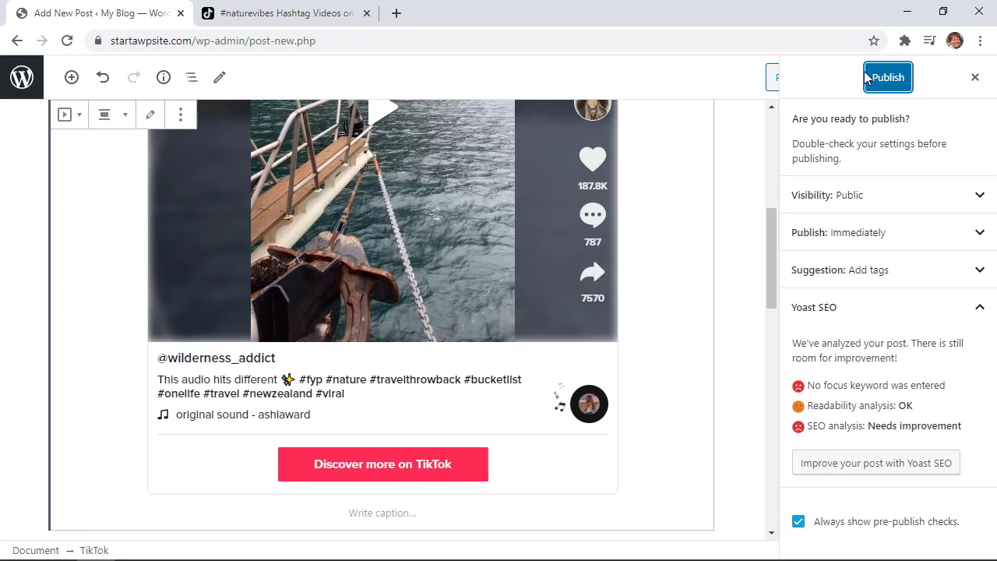
{"action": "left_click", "coordinate": [879, 79]}
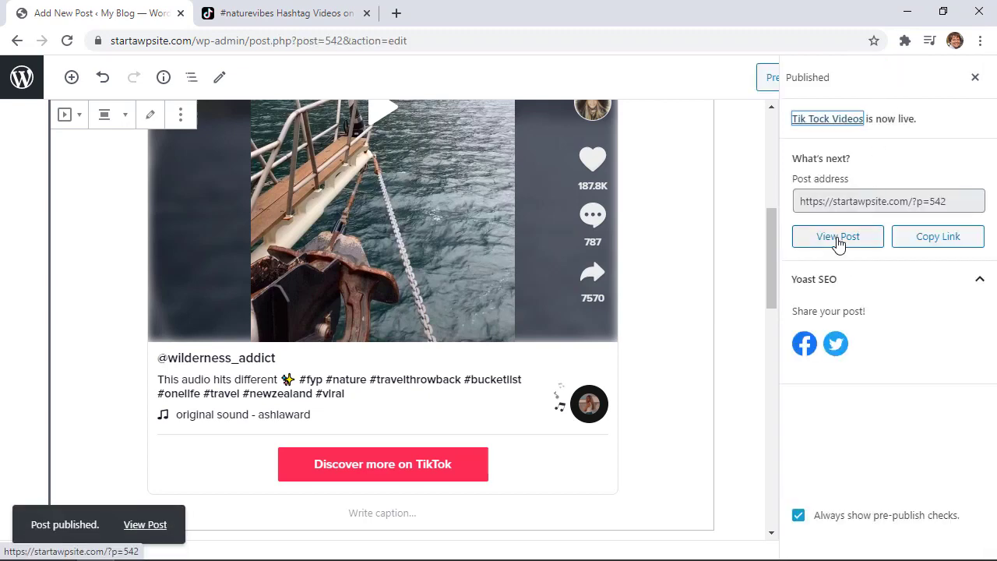
{"action": "left_click", "coordinate": [837, 244]}
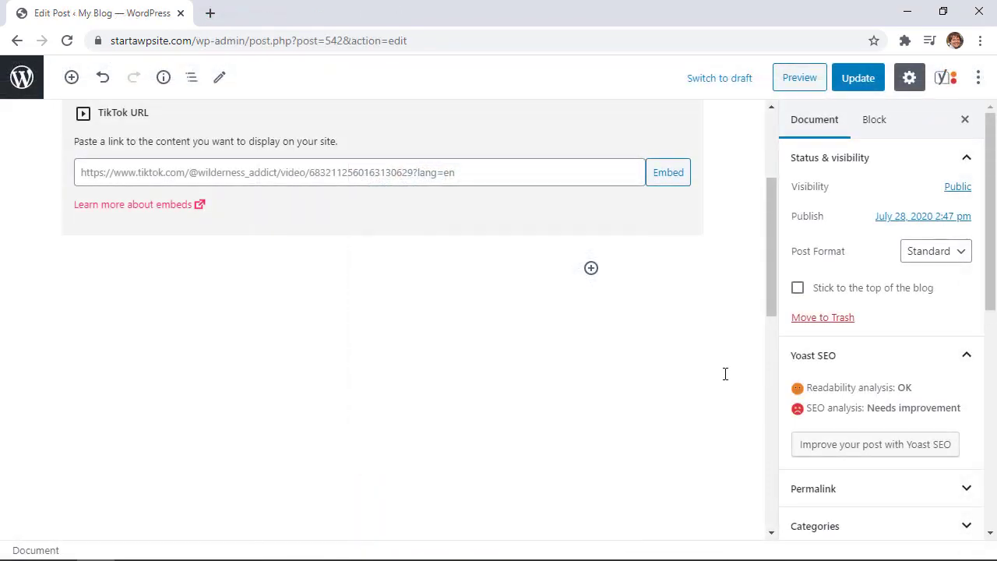
- Search the blocks for "tik" and add a TikTok embed block below the existing one
{"action": "scroll", "coordinate": [721, 378], "scroll_direction": "up", "scroll_amount": 3}
{"action": "scroll", "coordinate": [715, 379], "scroll_direction": "down", "scroll_amount": 3}
{"action": "left_click", "coordinate": [590, 269]}
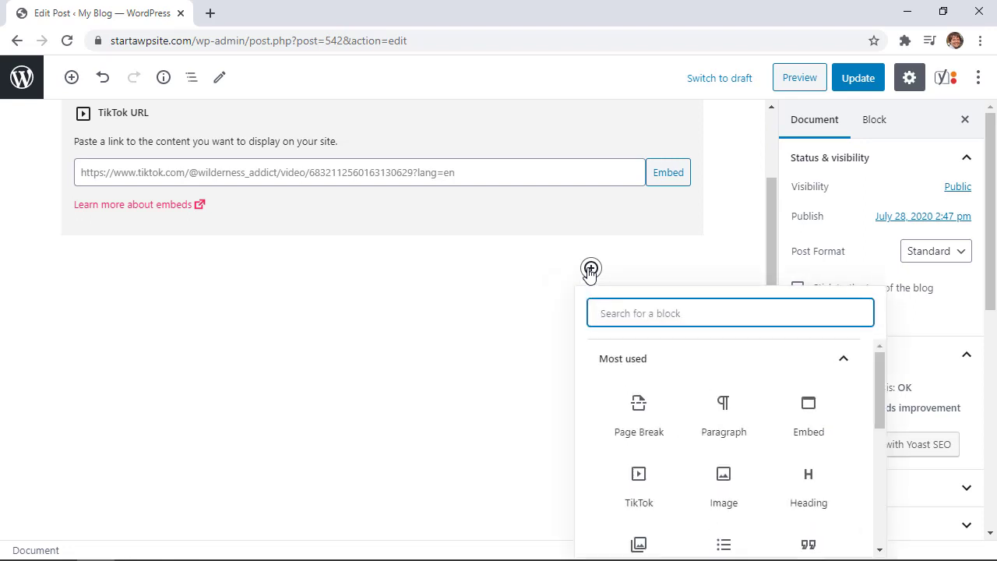
{"action": "type", "text": "tic"}
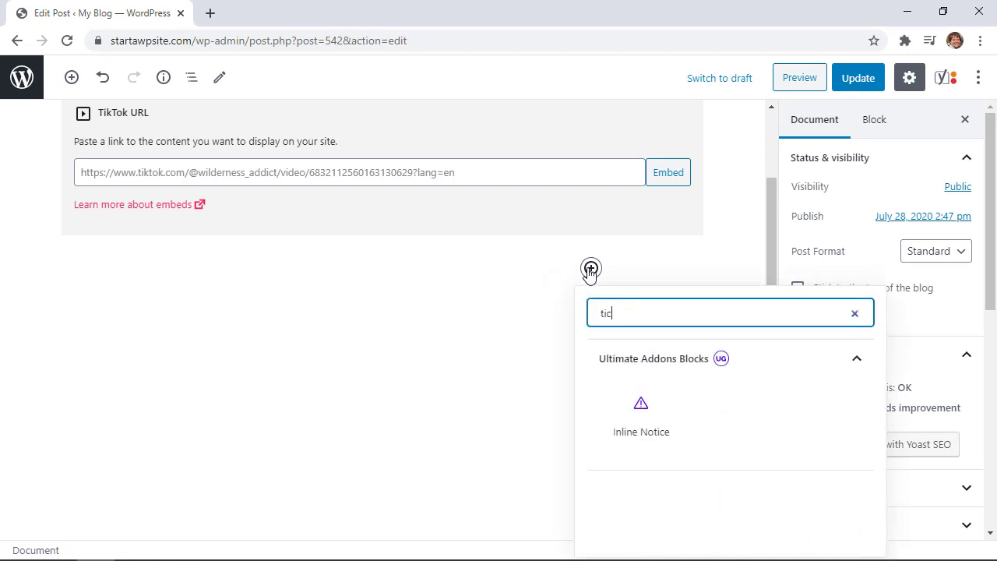
{"action": "key", "text": "BackSpace"}
{"action": "type", "text": "k"}
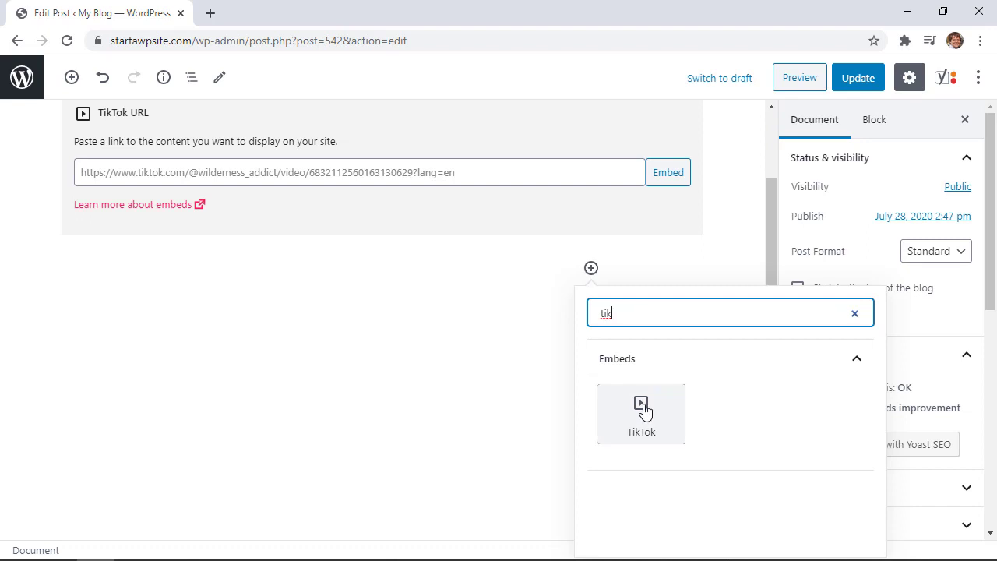
{"action": "left_click", "coordinate": [642, 409]}
{"action": "left_click", "coordinate": [642, 410]}
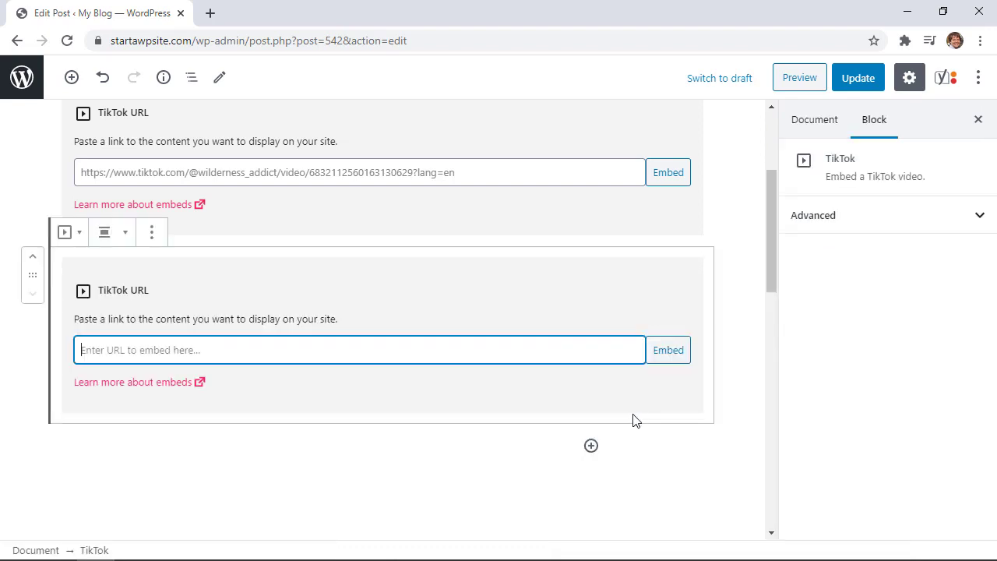
- Embed the copied TikTok video URL in the new block and open that block's additional options
{"action": "key", "text": "ctrl+v"}
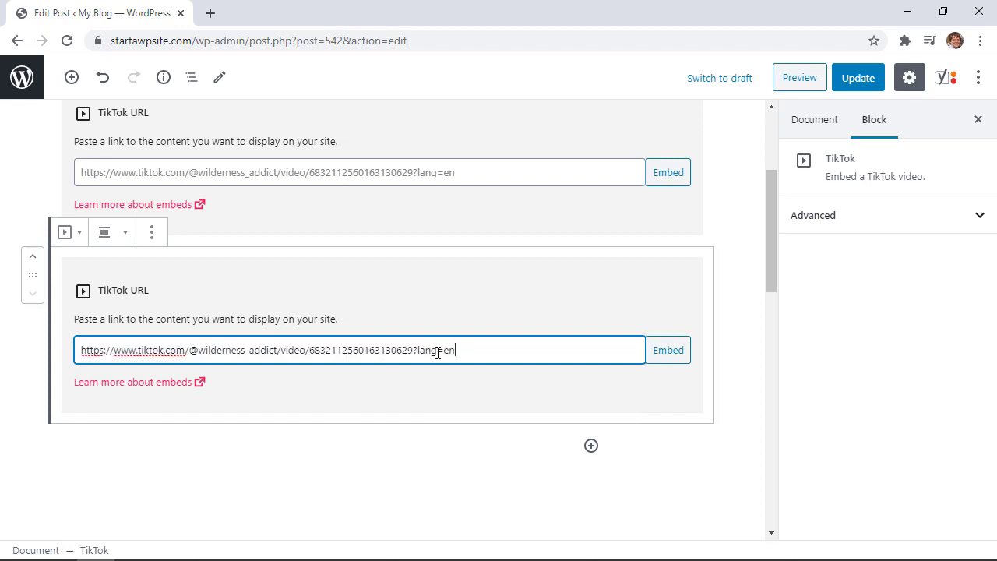
{"action": "left_click", "coordinate": [662, 358]}
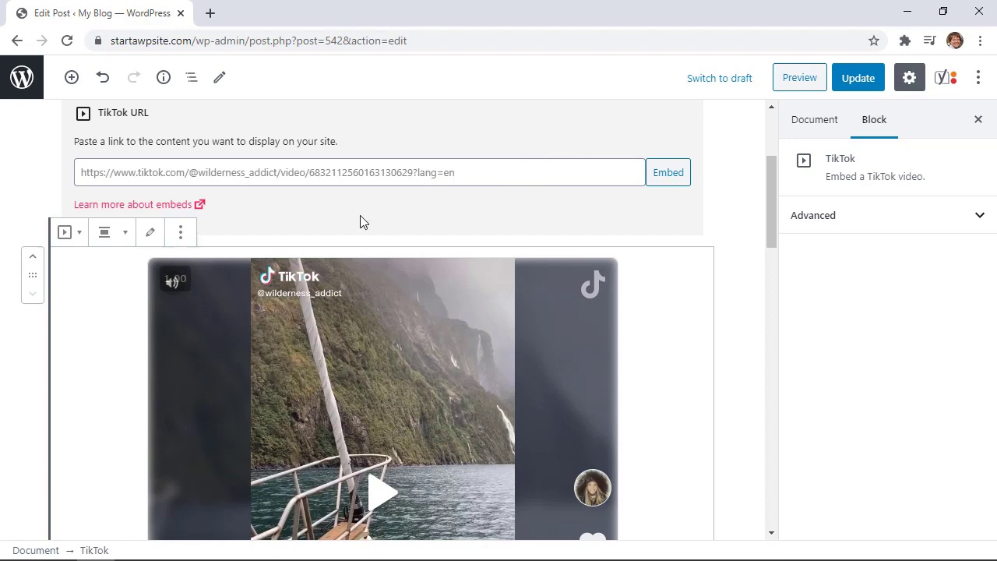
{"action": "left_click", "coordinate": [180, 234]}
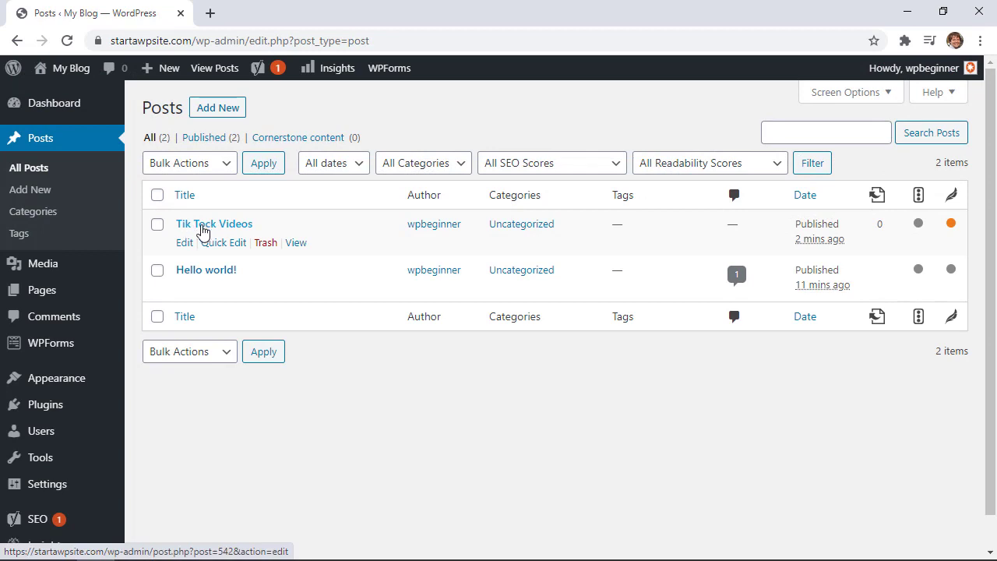
- Open the site's widget management and add a Text widget at the start of the Main Sidebar
{"action": "mouse_move", "coordinate": [86, 388]}
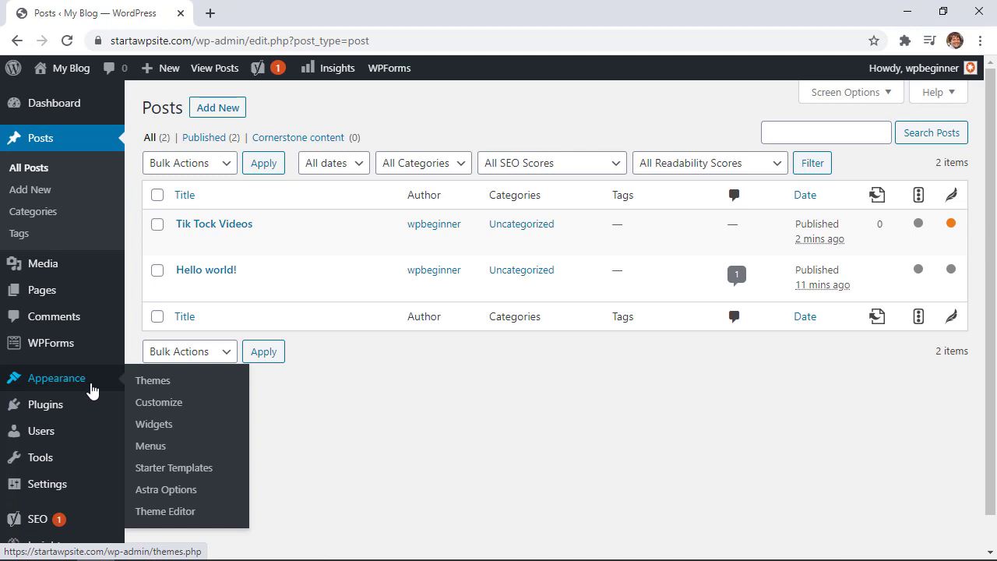
{"action": "left_click", "coordinate": [146, 424]}
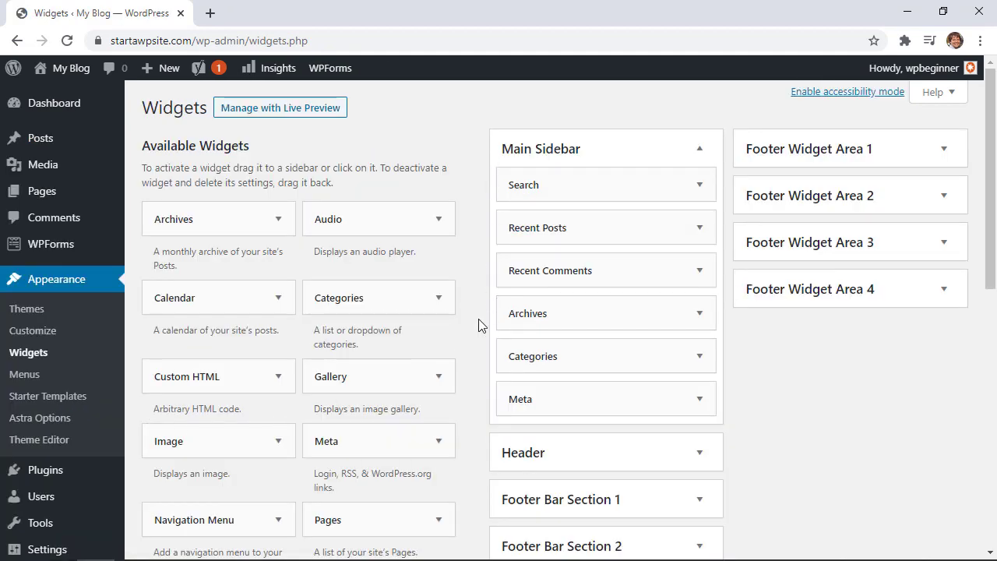
{"action": "scroll", "coordinate": [478, 318], "scroll_direction": "down", "scroll_amount": 5}
{"action": "left_click_drag", "start_coordinate": [333, 346], "coordinate": [540, 132]}
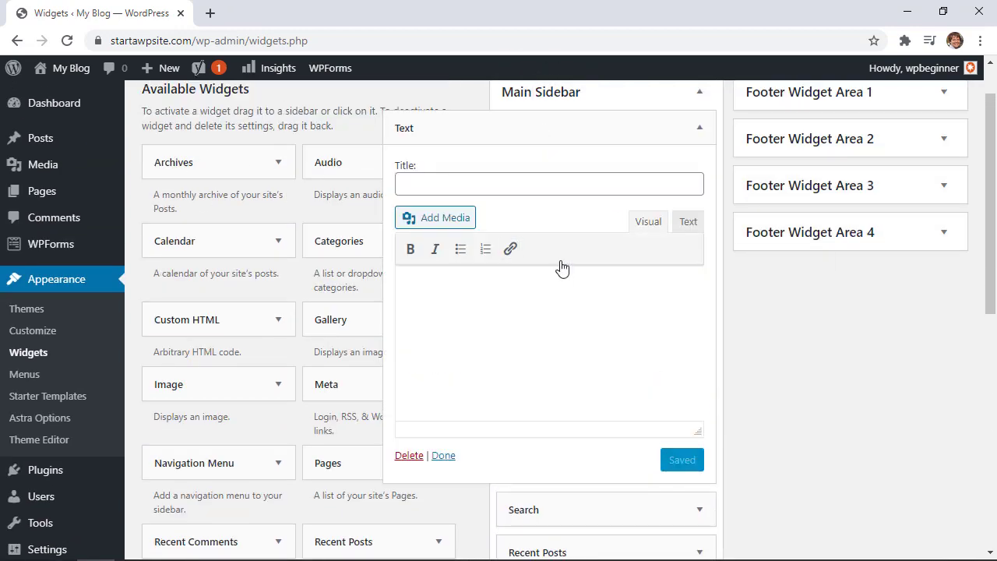
- Paste the copied TikTok video URL into the Text widget's content and save the widget
{"action": "right_click", "coordinate": [544, 291]}
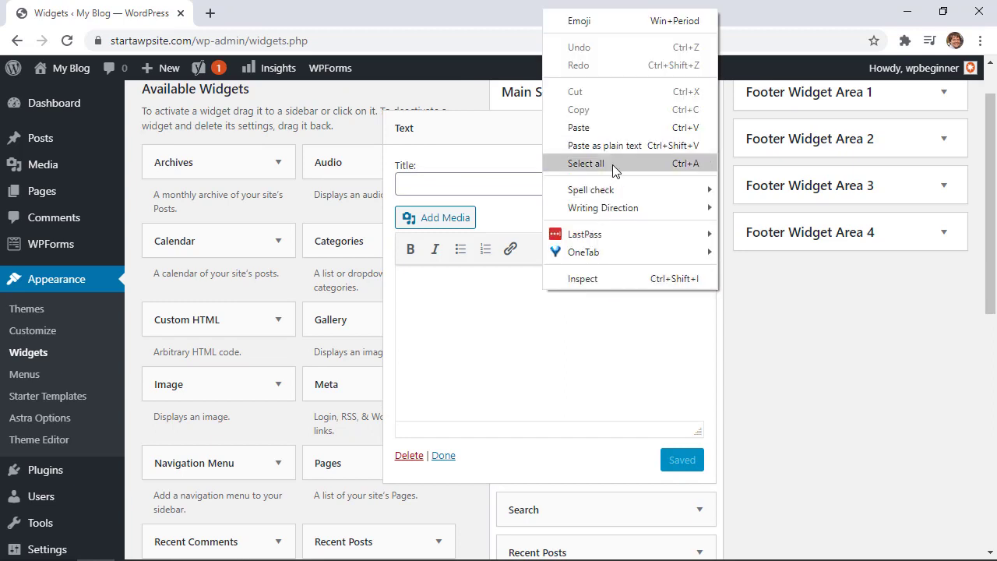
{"action": "left_click", "coordinate": [607, 126]}
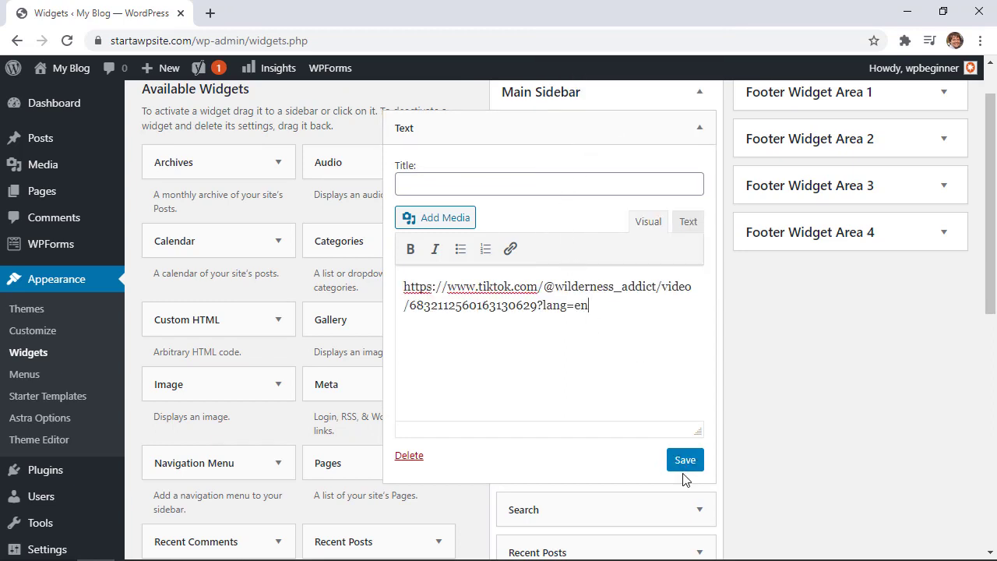
{"action": "left_click", "coordinate": [684, 467]}
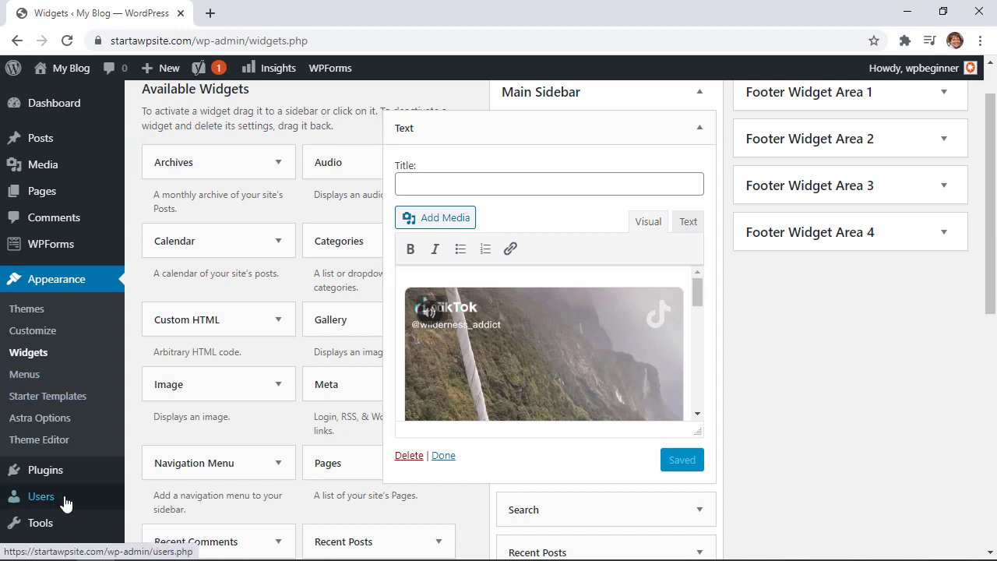
- Search the plugin directory for "quadlayers tiktok feed", and install and activate the QuadLayers TikTok Feed plugin
{"action": "mouse_move", "coordinate": [28, 477]}
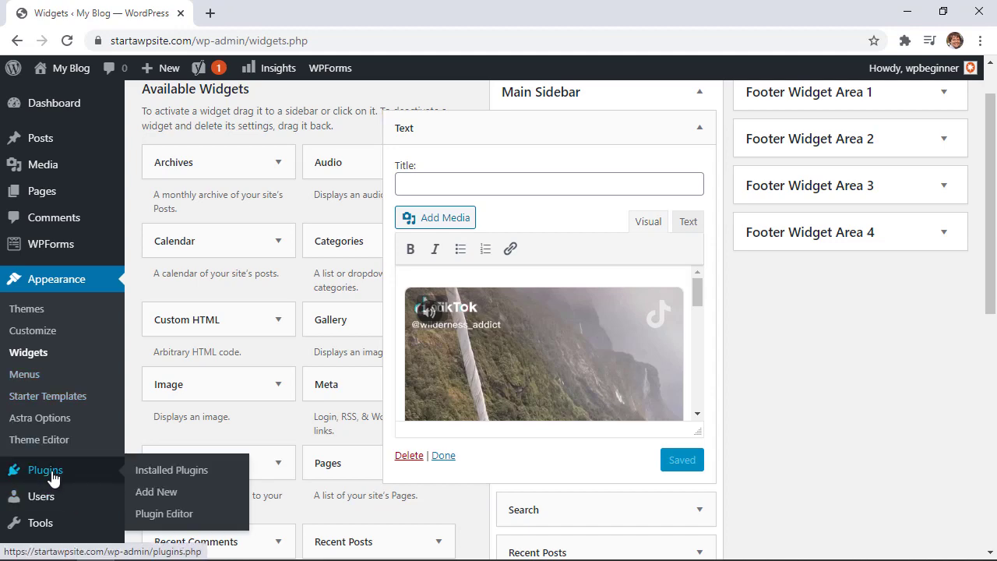
{"action": "left_click", "coordinate": [148, 493]}
{"action": "type", "text": "quadlayers tiktok feed"}
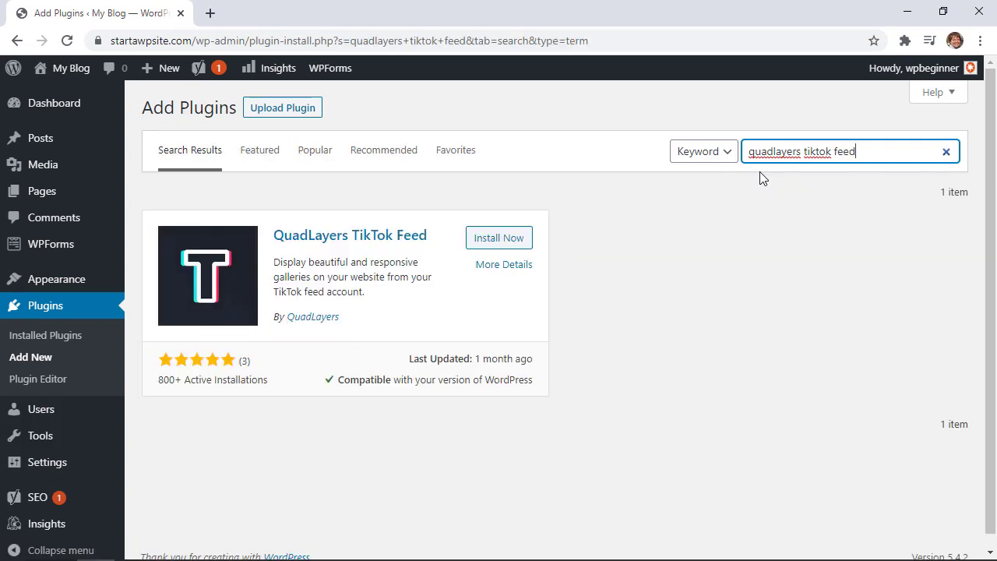
{"action": "left_click", "coordinate": [492, 242]}
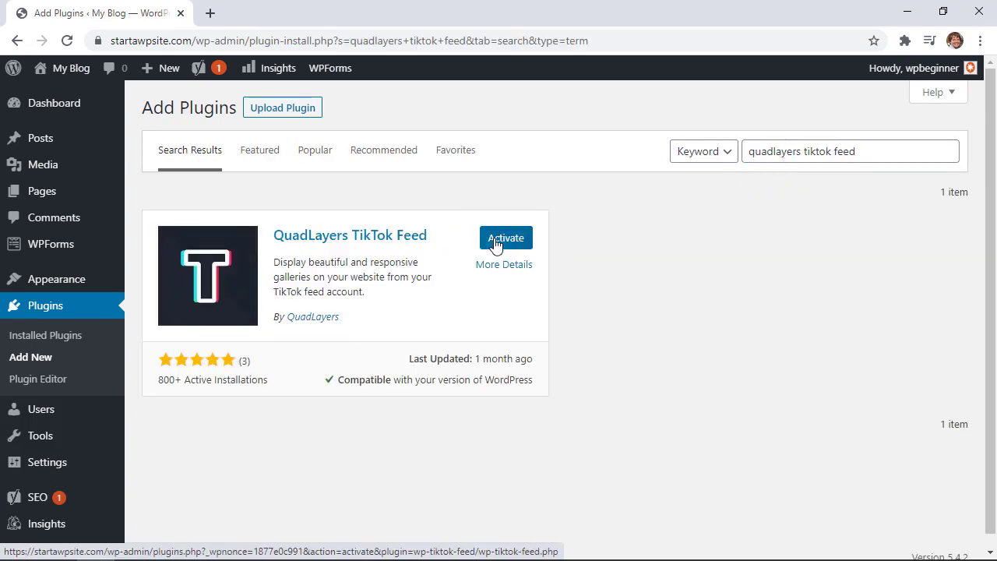
{"action": "left_click", "coordinate": [491, 242]}
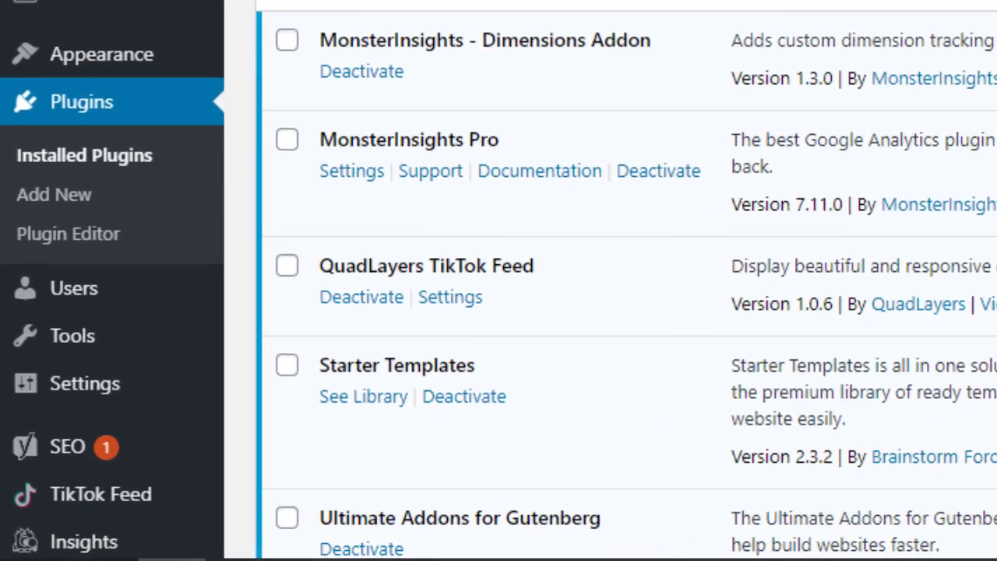
- Open the TikTok Feed plugin's list of feeds and select the shortcode of the existing wordpress feed
{"action": "mouse_move", "coordinate": [60, 526]}
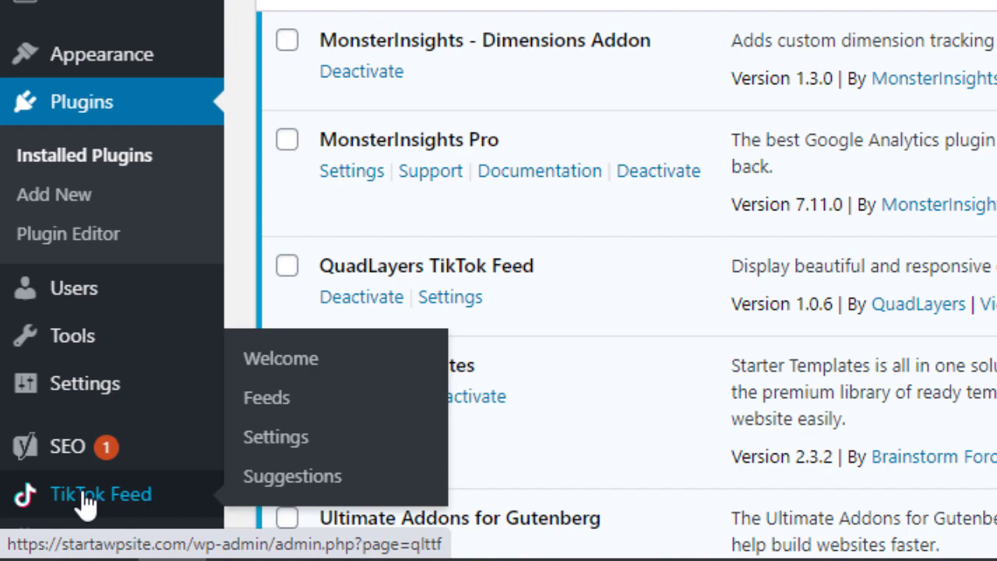
{"action": "left_click", "coordinate": [85, 505]}
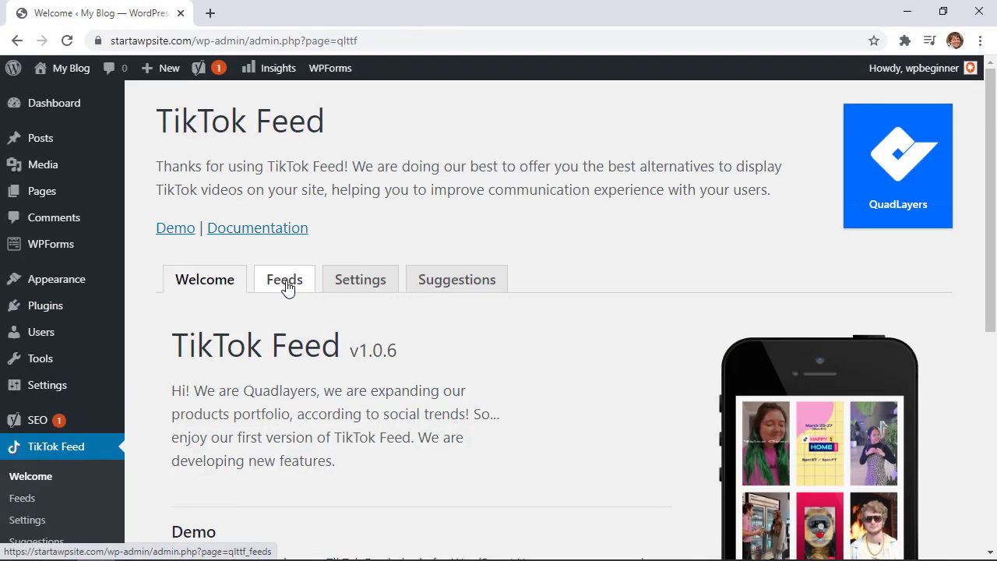
{"action": "left_click", "coordinate": [285, 281]}
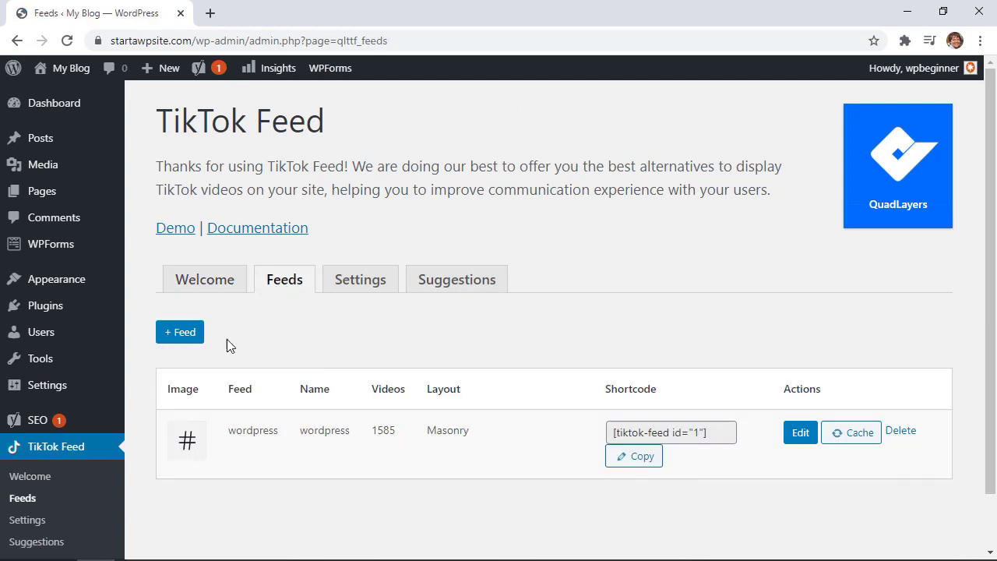
{"action": "scroll", "coordinate": [336, 382], "scroll_direction": "down", "scroll_amount": 1}
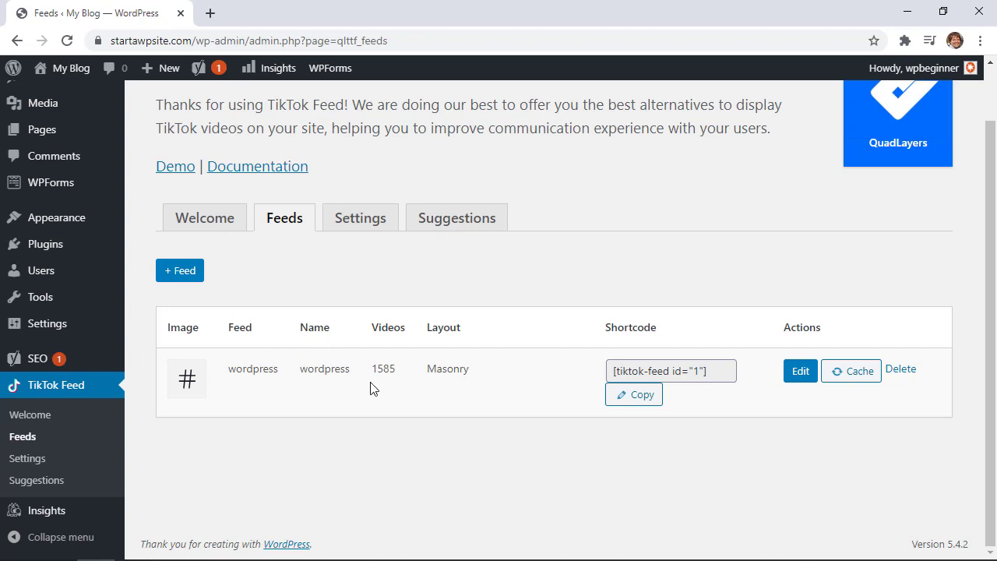
{"action": "left_click", "coordinate": [715, 372]}
{"action": "triple_click", "coordinate": [668, 366]}
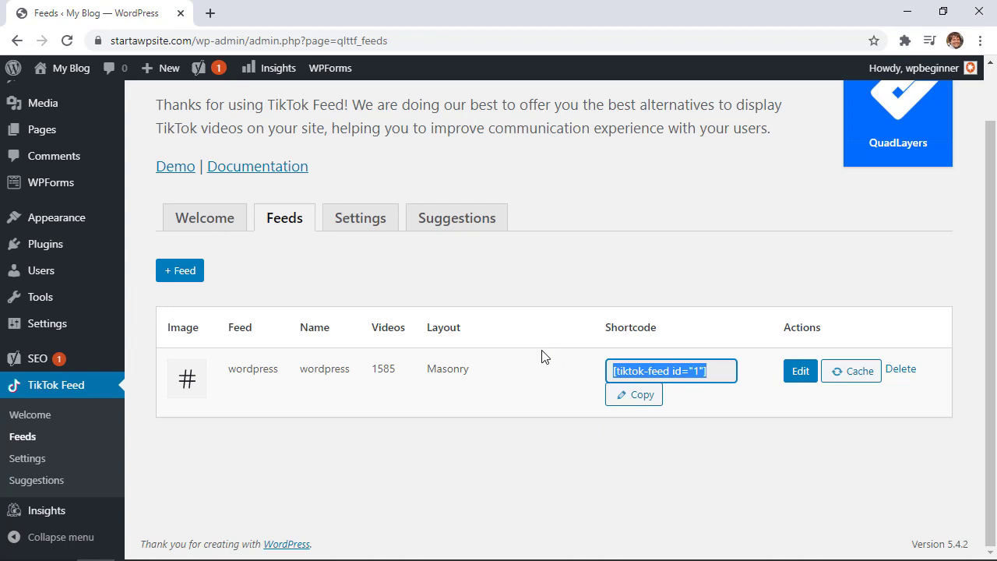
- Start a new TikTok feed based on a user name and look over its layout, limit and column settings
{"action": "left_click", "coordinate": [184, 273]}
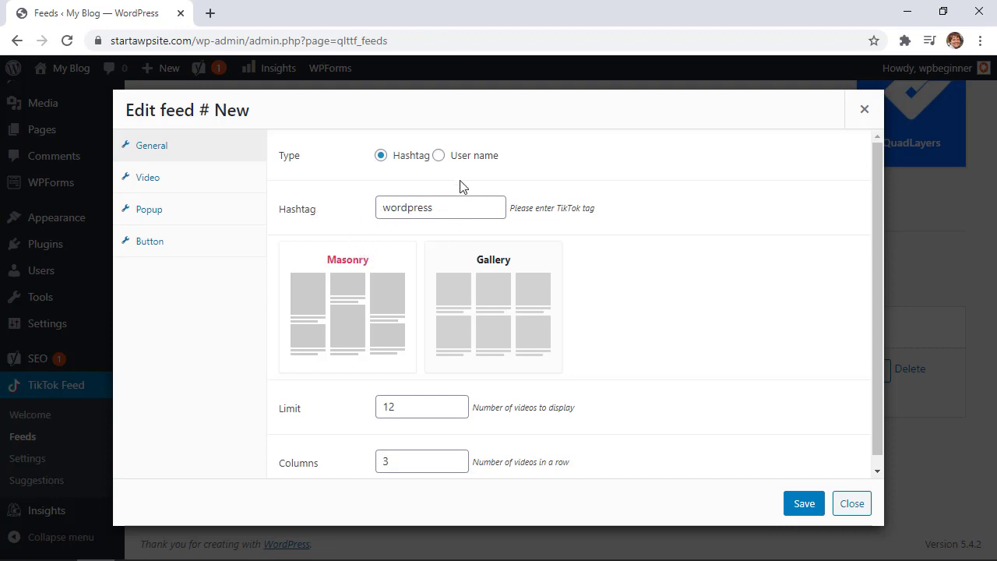
{"action": "left_click", "coordinate": [439, 156]}
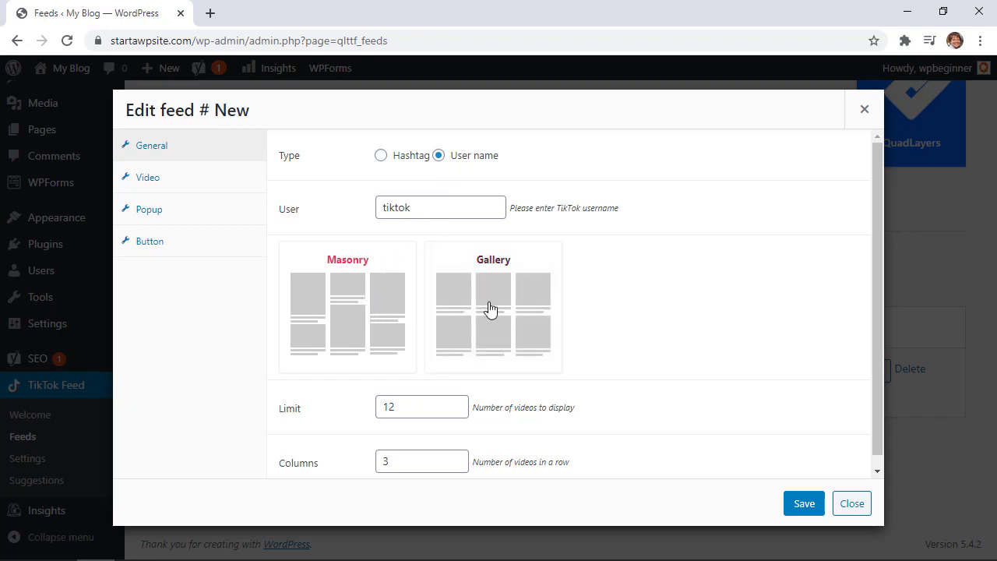
{"action": "scroll", "coordinate": [434, 318], "scroll_direction": "down", "scroll_amount": 1}
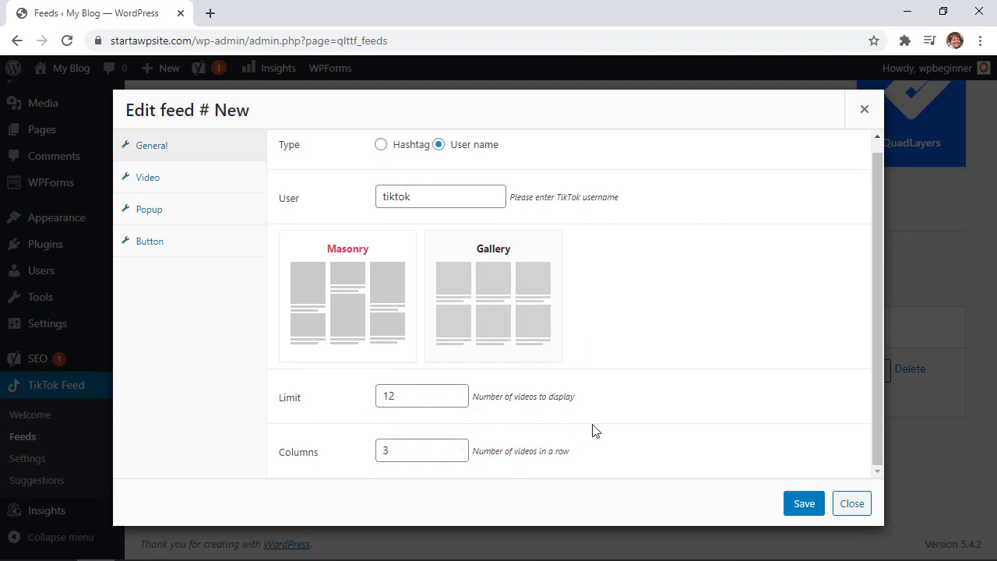
- Review the new feed's video, popup and button settings, including the available video types
{"action": "left_click", "coordinate": [157, 185]}
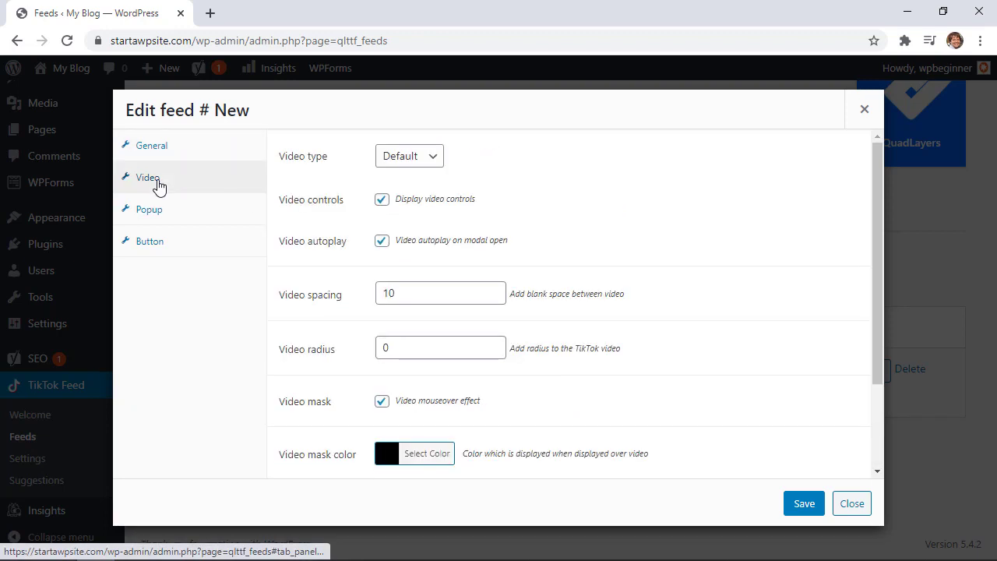
{"action": "left_click", "coordinate": [383, 158]}
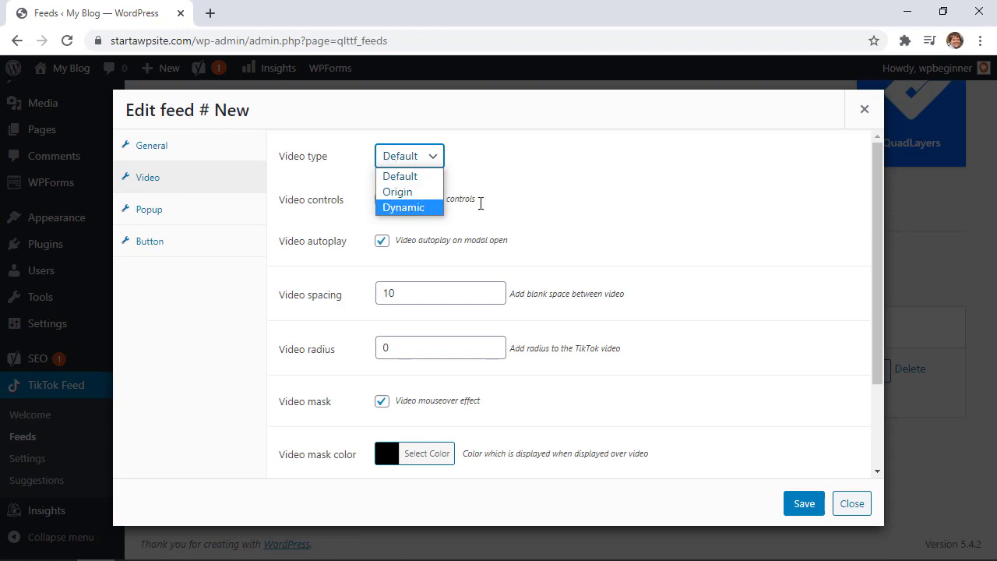
{"action": "left_click", "coordinate": [556, 207]}
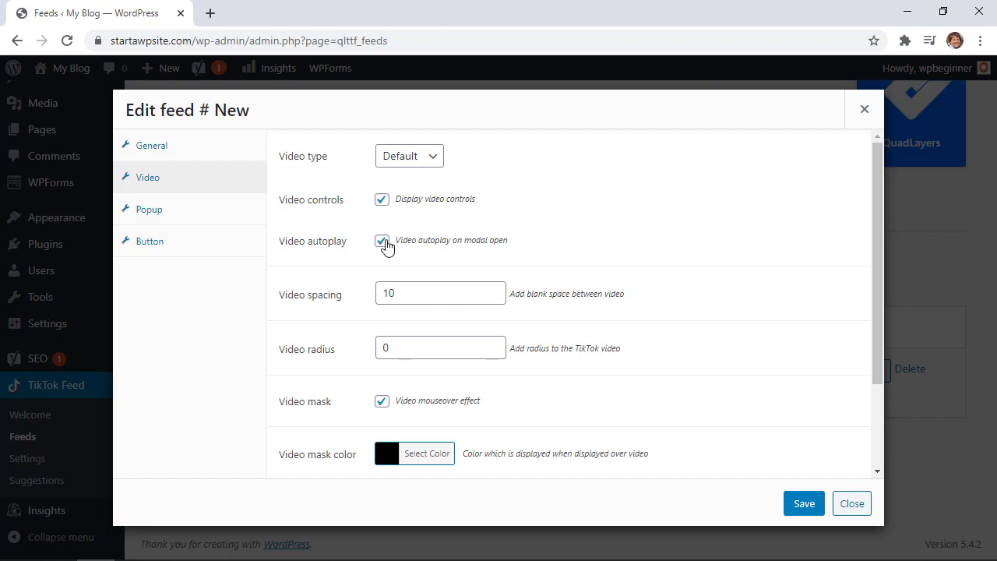
{"action": "scroll", "coordinate": [356, 265], "scroll_direction": "down", "scroll_amount": 3}
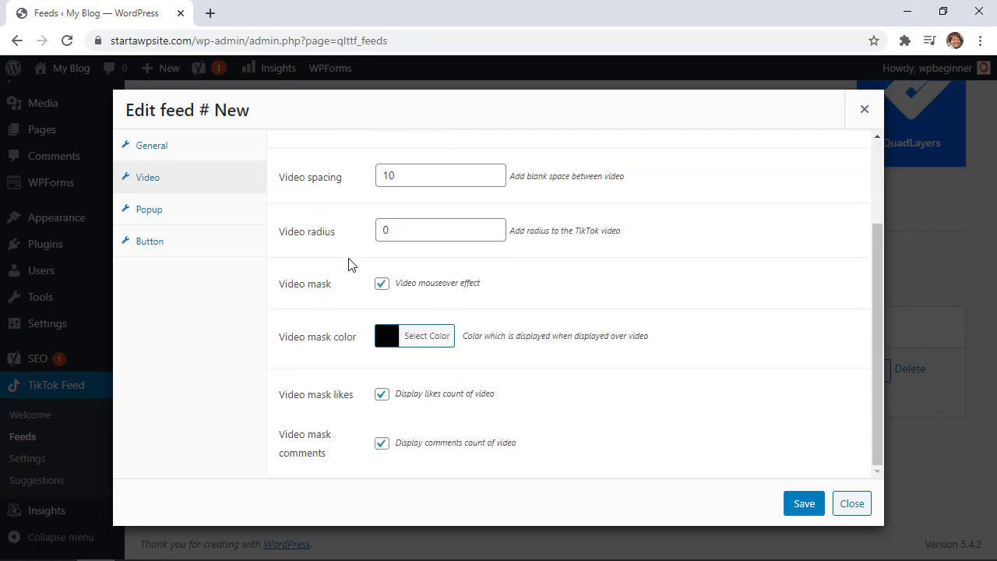
{"action": "left_click", "coordinate": [191, 216]}
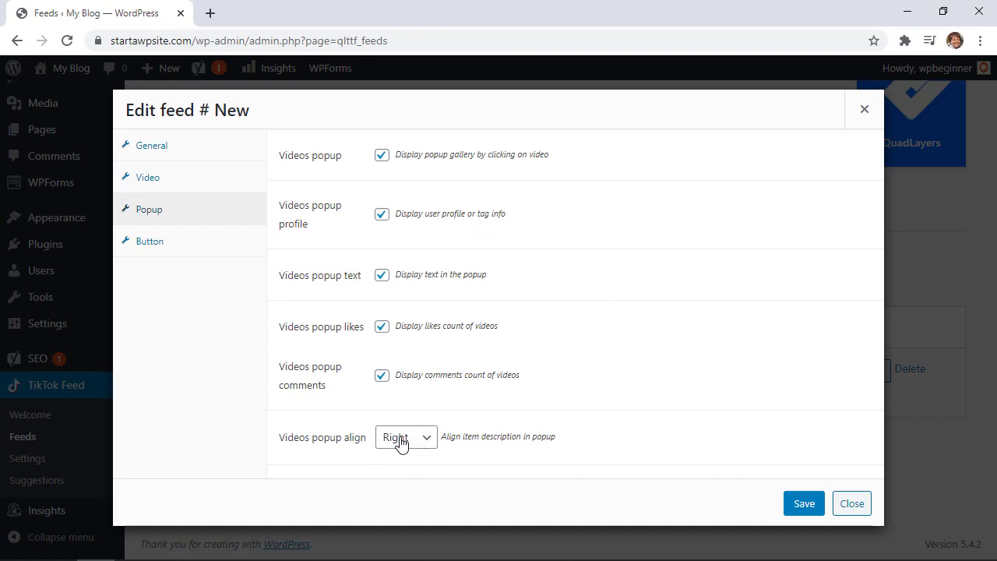
{"action": "left_click", "coordinate": [195, 249]}
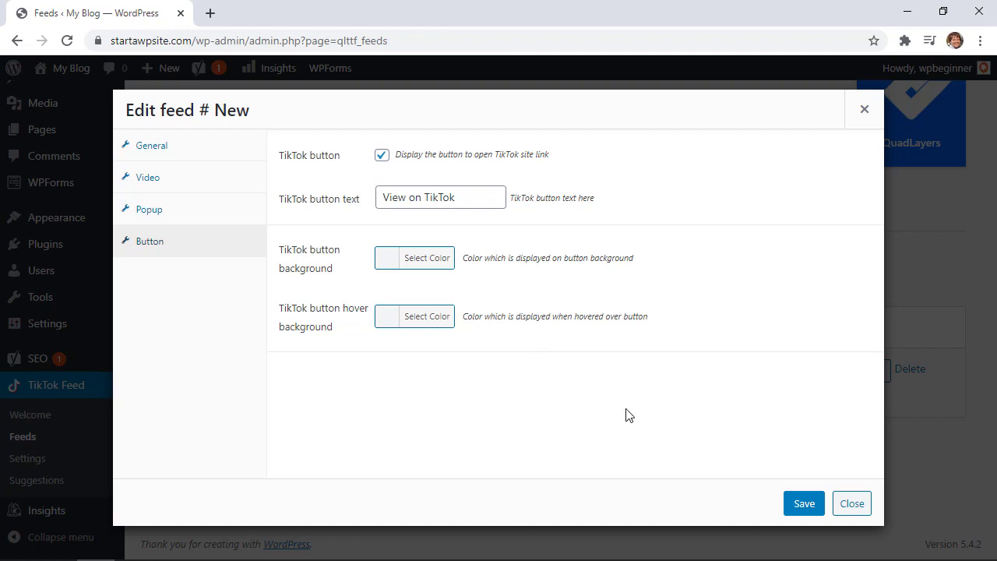
- Return to the new feed's general settings and save the feed
{"action": "left_click", "coordinate": [156, 148]}
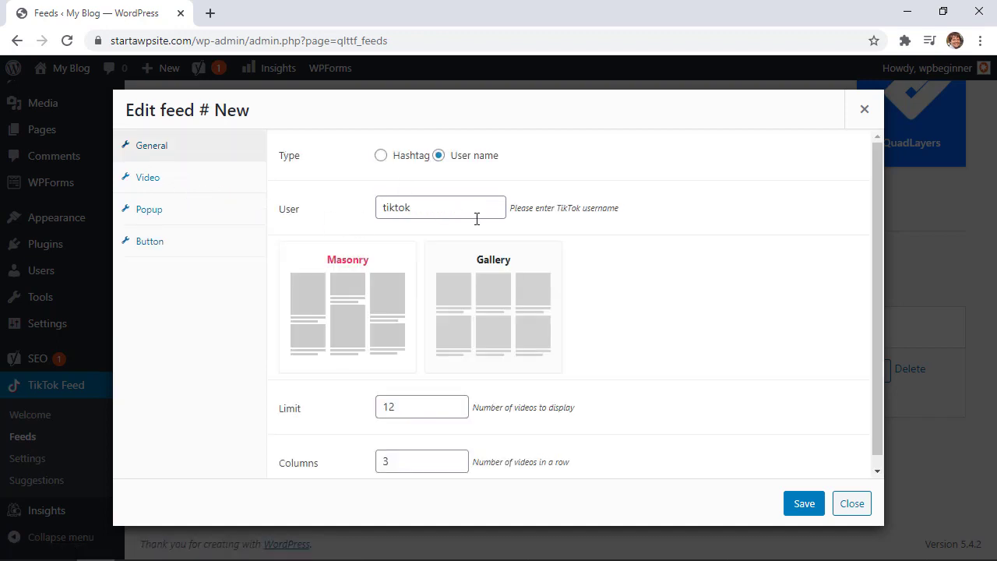
{"action": "scroll", "coordinate": [646, 407], "scroll_direction": "down", "scroll_amount": 1}
{"action": "left_click", "coordinate": [787, 504]}
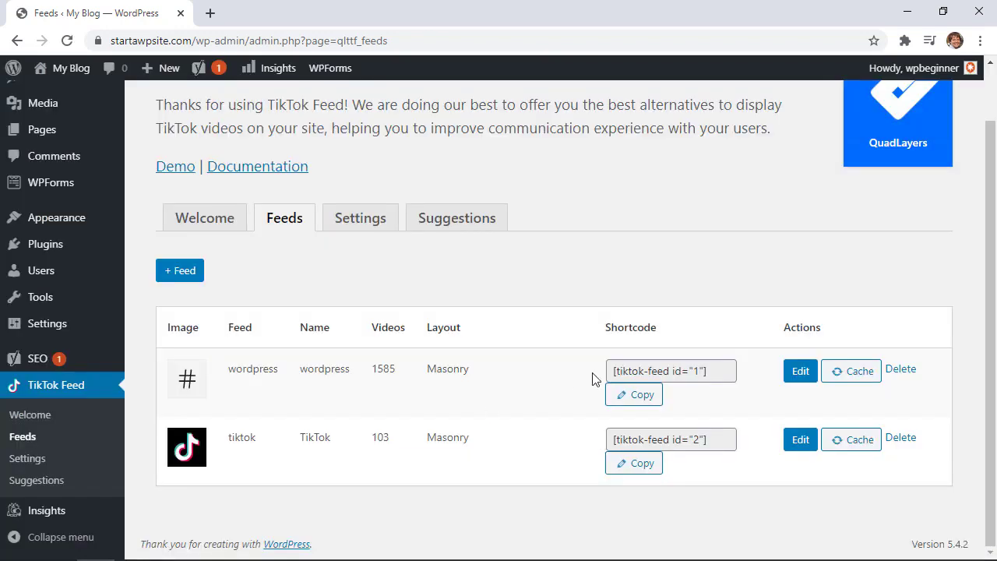
- Copy the shortcode [tiktok-feed id="1"] of the wordpress hashtag feed
{"action": "left_click", "coordinate": [714, 372]}
{"action": "key", "text": "ctrl+c"}
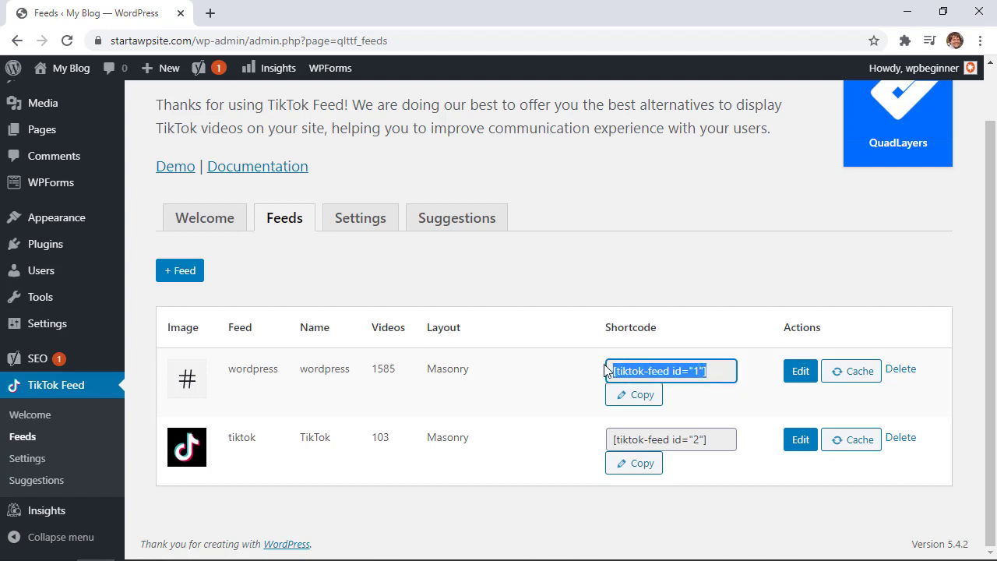
{"action": "left_click", "coordinate": [632, 394]}
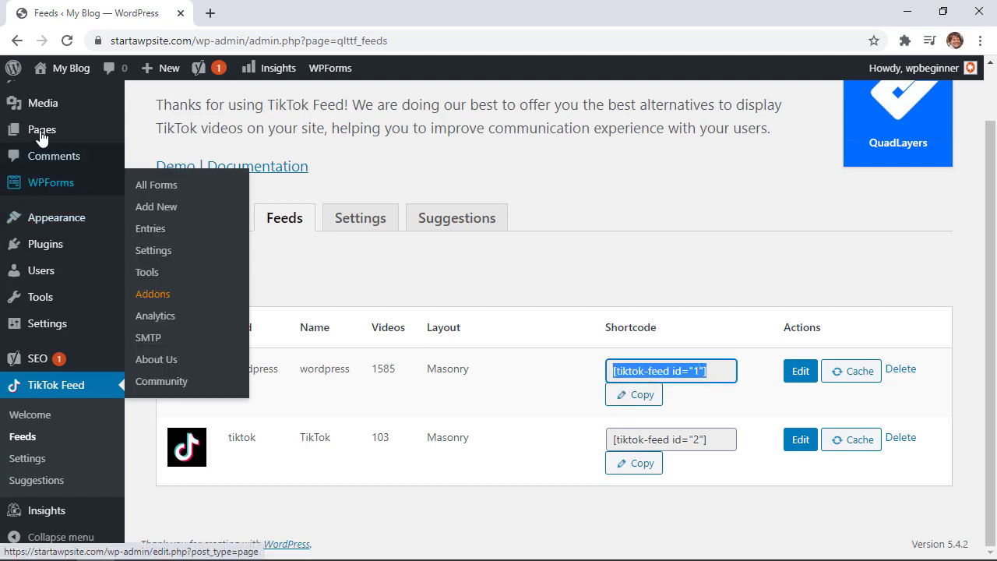
- Create a new page titled "WordPress TikTok Page"
{"action": "mouse_move", "coordinate": [73, 129]}
{"action": "left_click", "coordinate": [165, 154]}
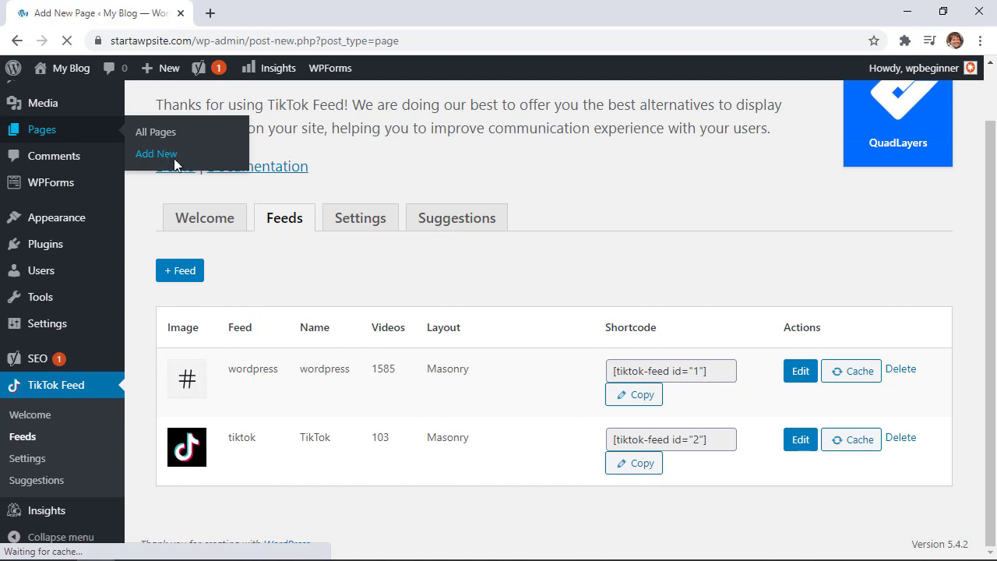
{"action": "left_click", "coordinate": [213, 225]}
{"action": "type", "text": "WordPress TikTok Page"}
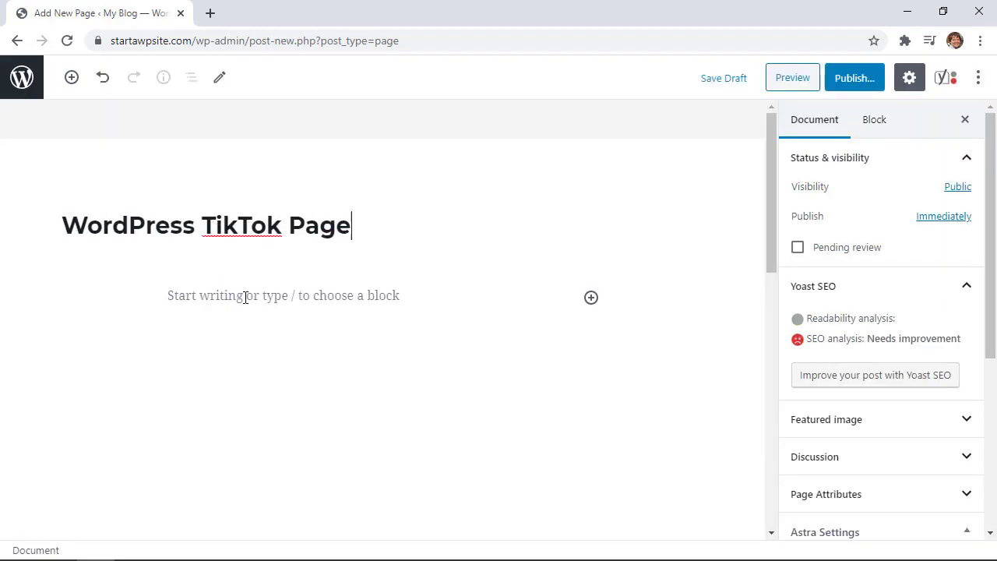
- Search the blocks for "shor", add a Shortcode block to the page and paste the copied feed shortcode into it
{"action": "left_click", "coordinate": [591, 298]}
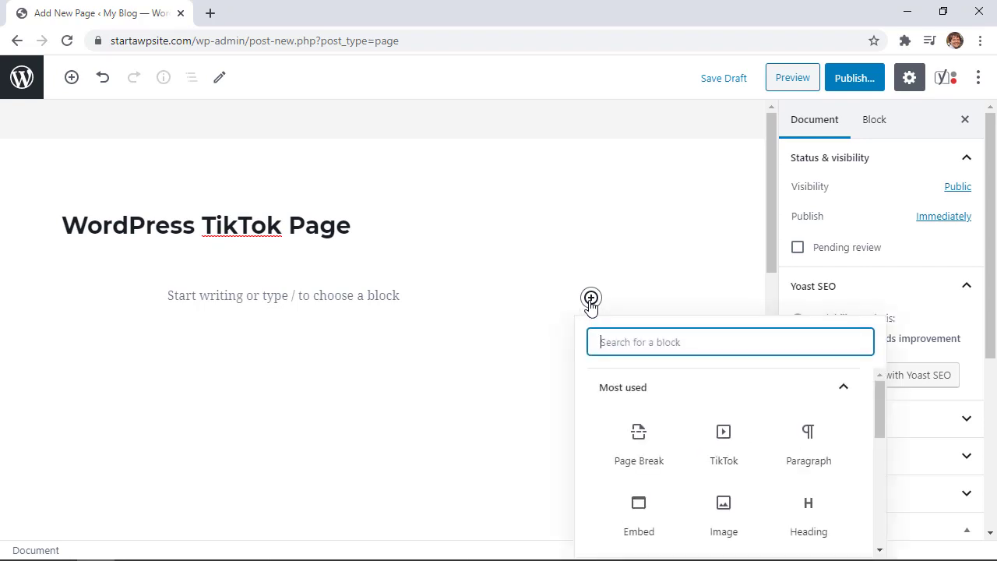
{"action": "type", "text": "shor"}
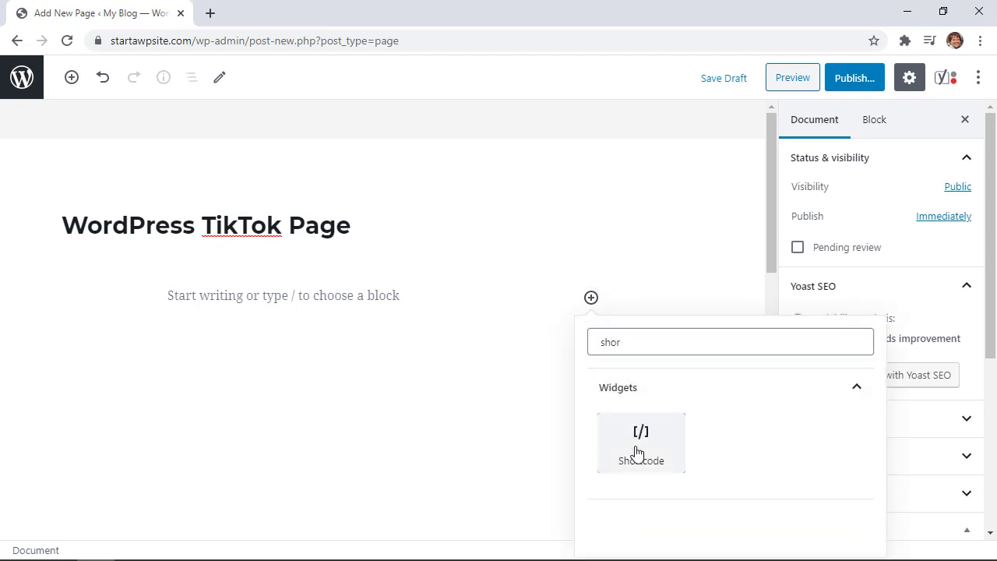
{"action": "left_click", "coordinate": [637, 451]}
{"action": "right_click", "coordinate": [378, 375]}
{"action": "left_click", "coordinate": [431, 219]}
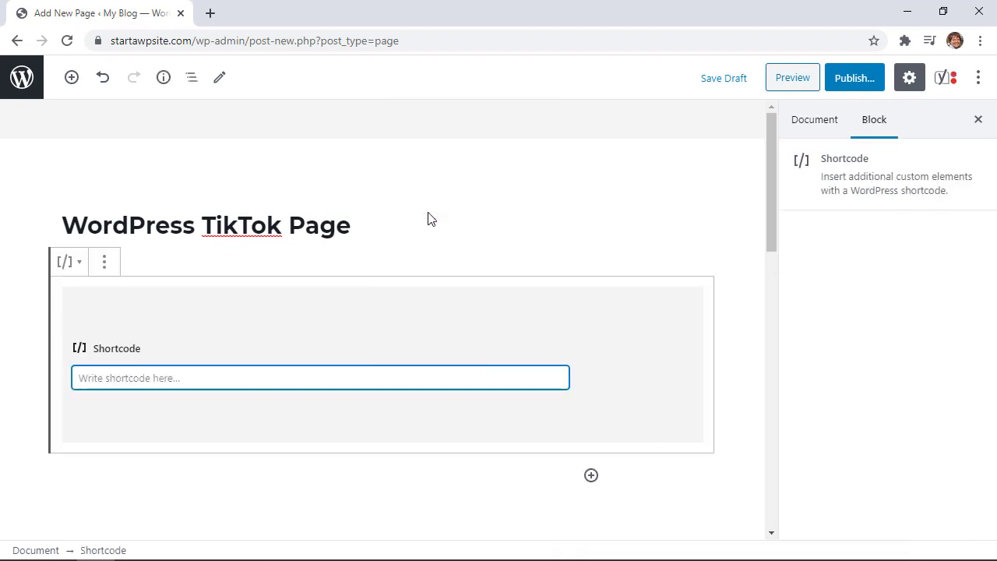
{"action": "key", "text": "ctrl+v"}
- Publish the WordPress TikTok Page and open it on the live site
{"action": "left_click", "coordinate": [872, 81]}
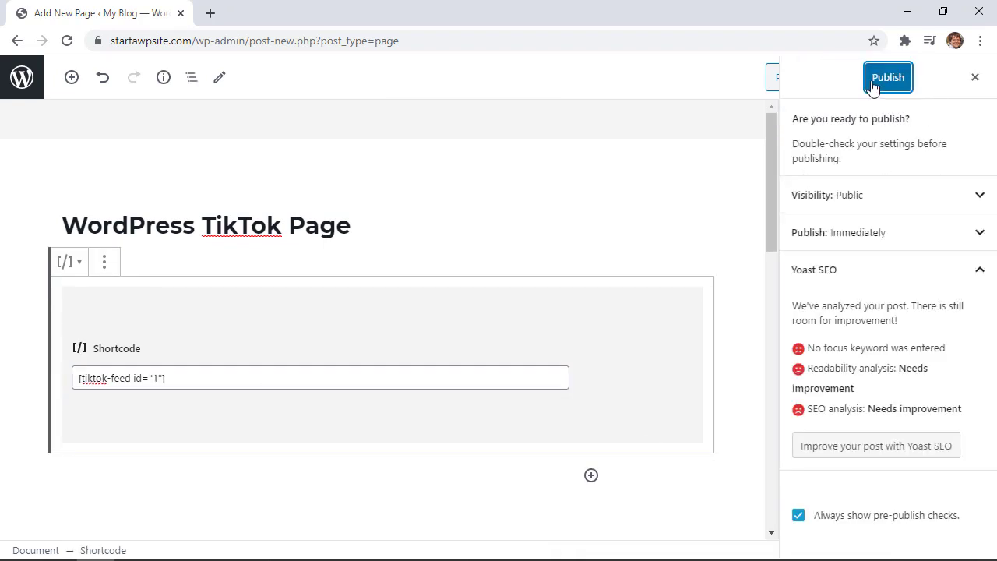
{"action": "left_click", "coordinate": [871, 81]}
{"action": "left_click", "coordinate": [841, 234]}
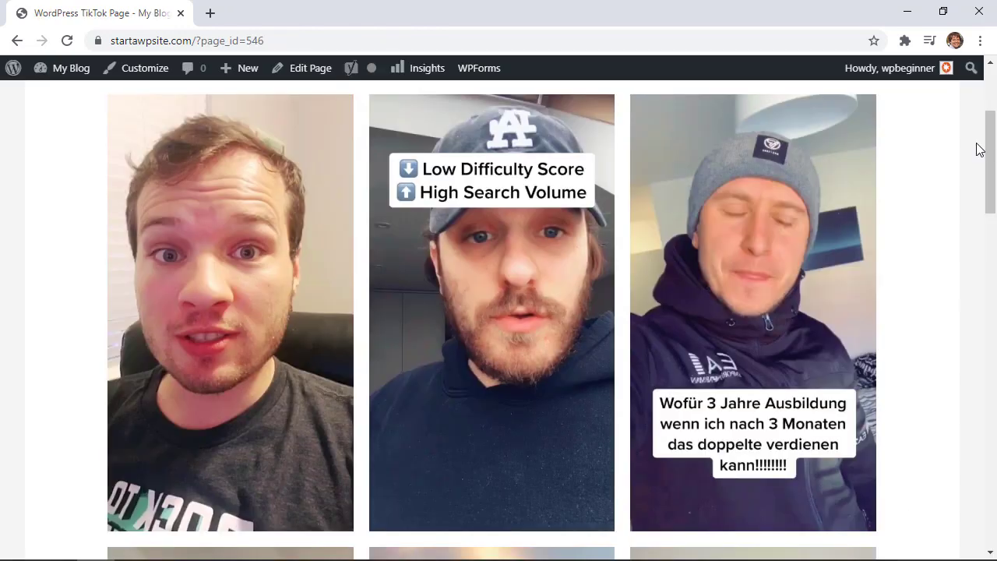
- Examine the published feed down to its TikTok link, play the second video of the first row in its popup and pause it
{"action": "scroll", "coordinate": [980, 149], "scroll_direction": "down", "scroll_amount": 10}
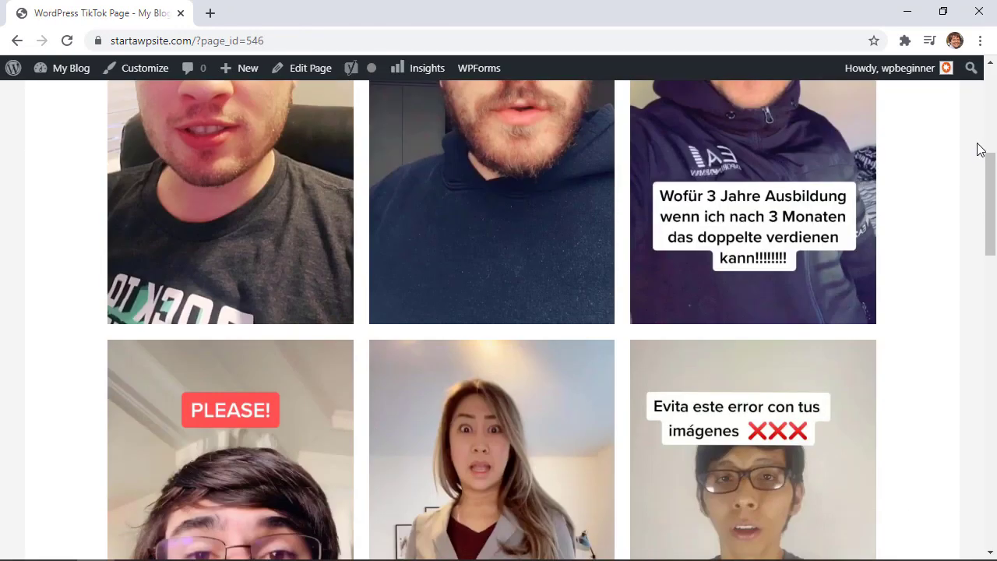
{"action": "scroll", "coordinate": [980, 150], "scroll_direction": "down", "scroll_amount": 5}
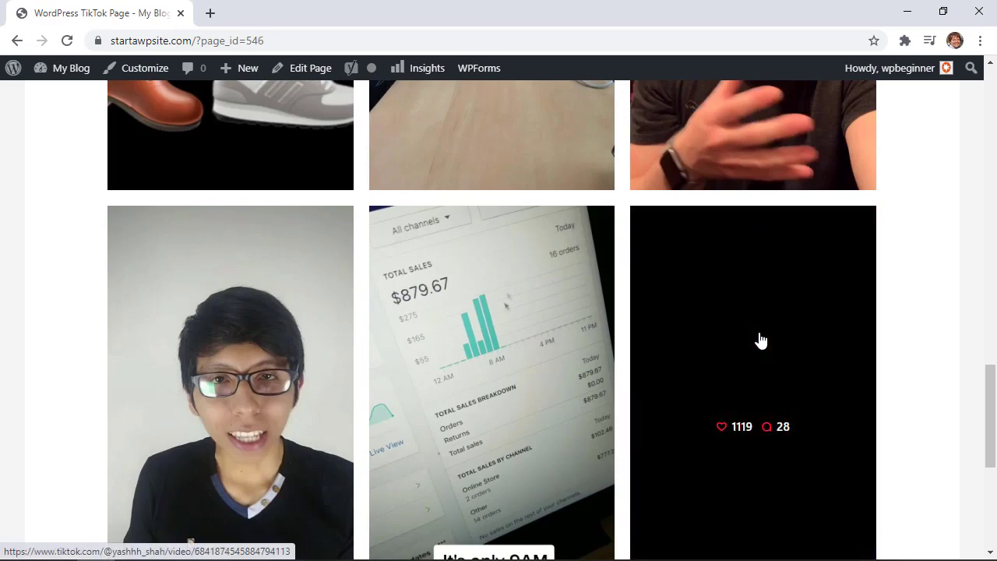
{"action": "scroll", "coordinate": [761, 341], "scroll_direction": "down", "scroll_amount": 3}
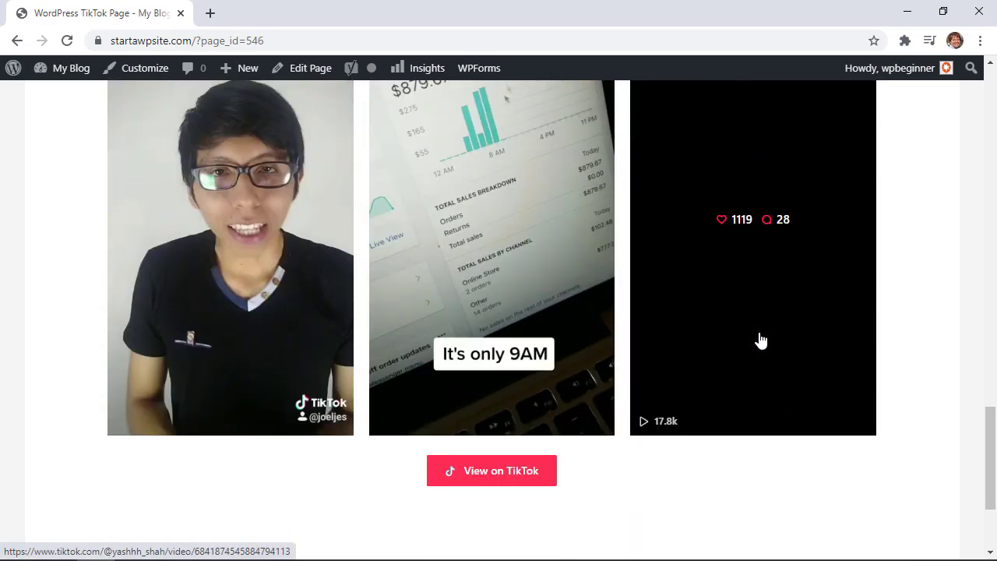
{"action": "scroll", "coordinate": [761, 340], "scroll_direction": "up", "scroll_amount": 15}
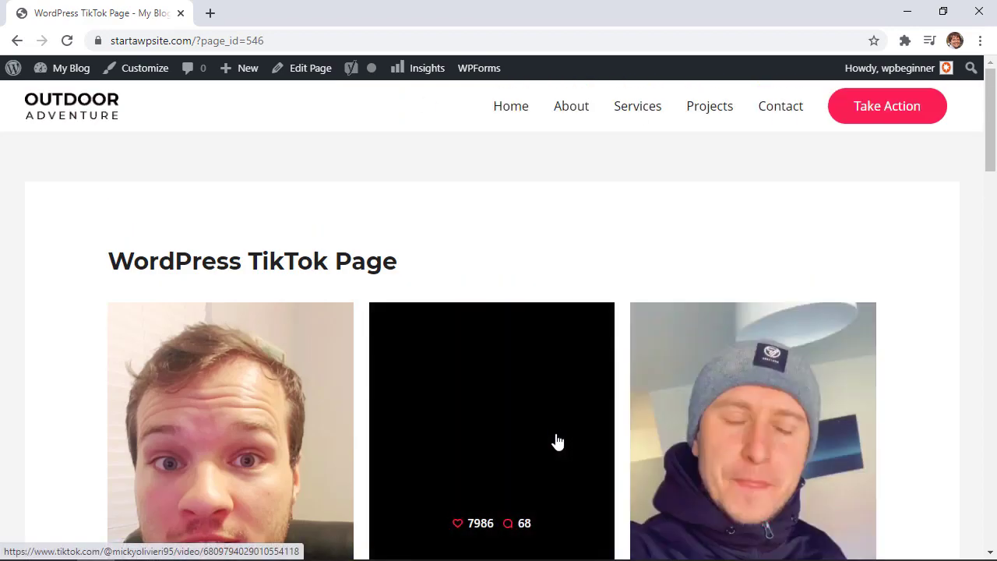
{"action": "scroll", "coordinate": [554, 432], "scroll_direction": "down", "scroll_amount": 3}
{"action": "left_click", "coordinate": [475, 400]}
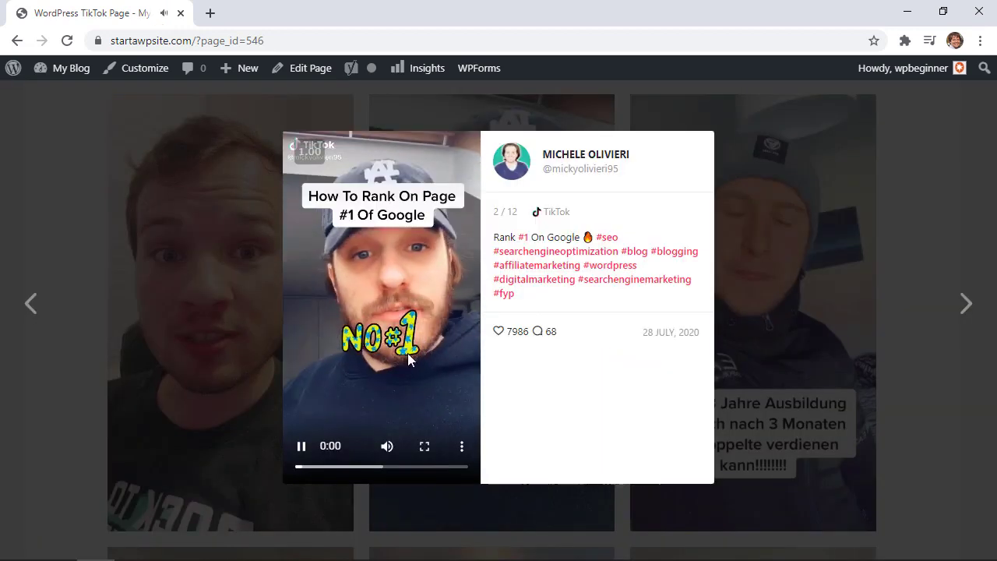
{"action": "left_click", "coordinate": [426, 333]}
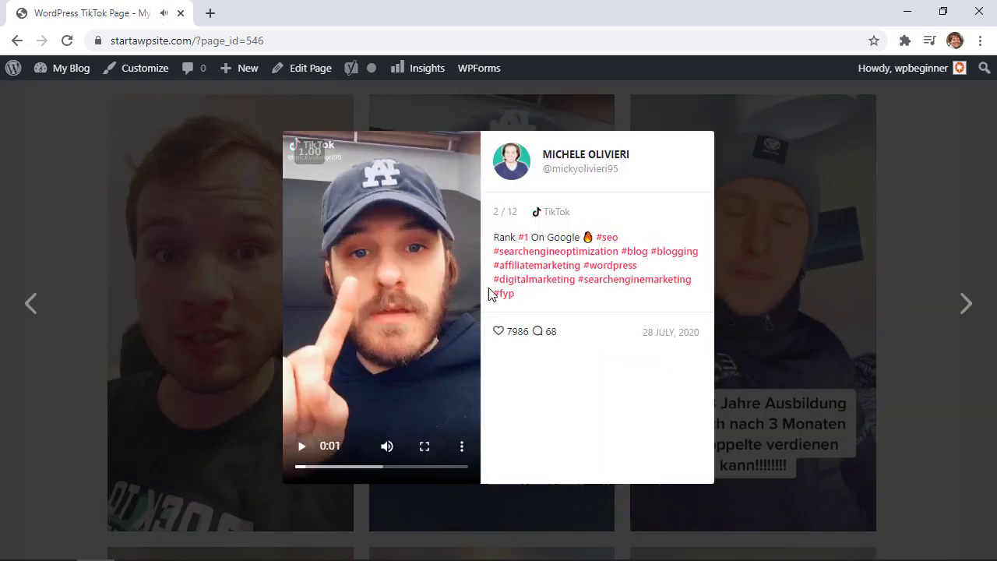
- Close the video popup and look through the rest of the TikTok feed down to the page footer
{"action": "left_click", "coordinate": [920, 381]}
{"action": "scroll", "coordinate": [919, 382], "scroll_direction": "down", "scroll_amount": 20}
{"action": "scroll", "coordinate": [920, 376], "scroll_direction": "down", "scroll_amount": 2}
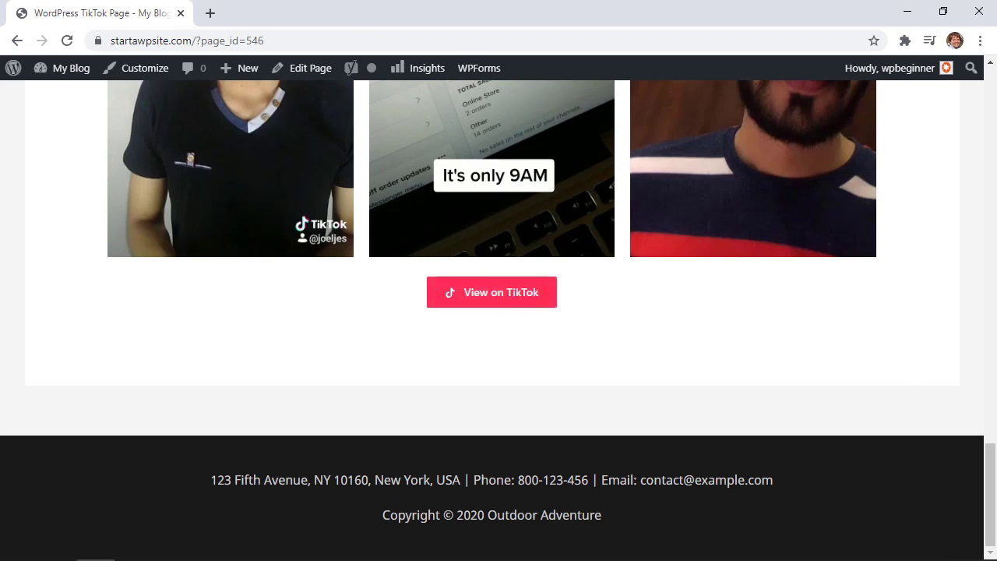
- Go to the site's dashboard, open the widget management page and expand the Text widget in the Main Sidebar
{"action": "left_click", "coordinate": [63, 98]}
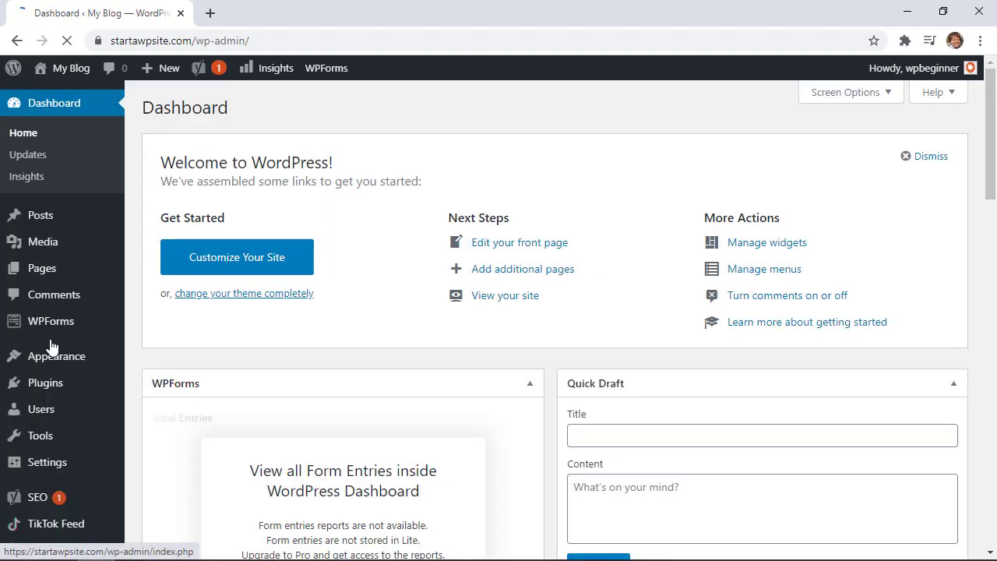
{"action": "mouse_move", "coordinate": [15, 360]}
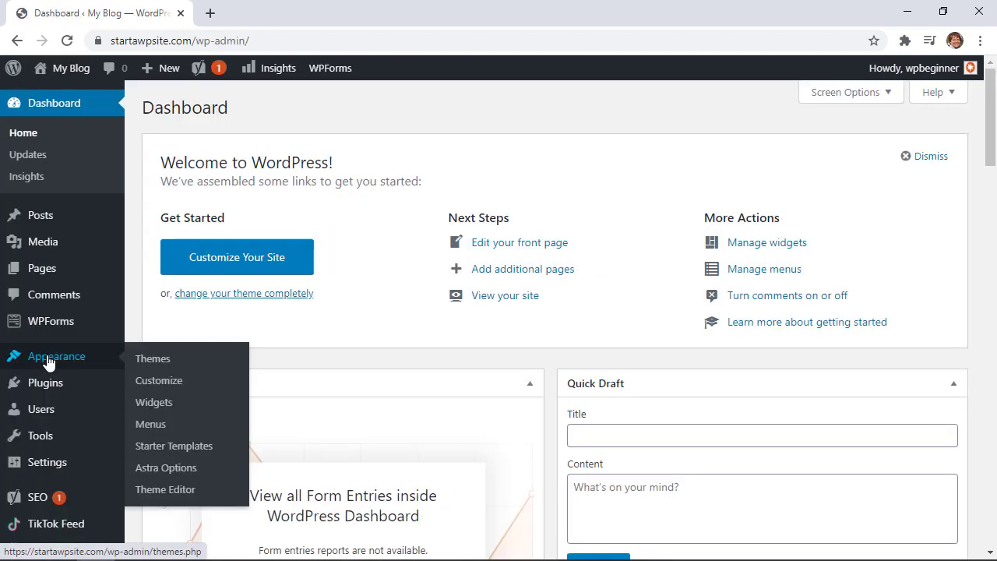
{"action": "left_click", "coordinate": [150, 404]}
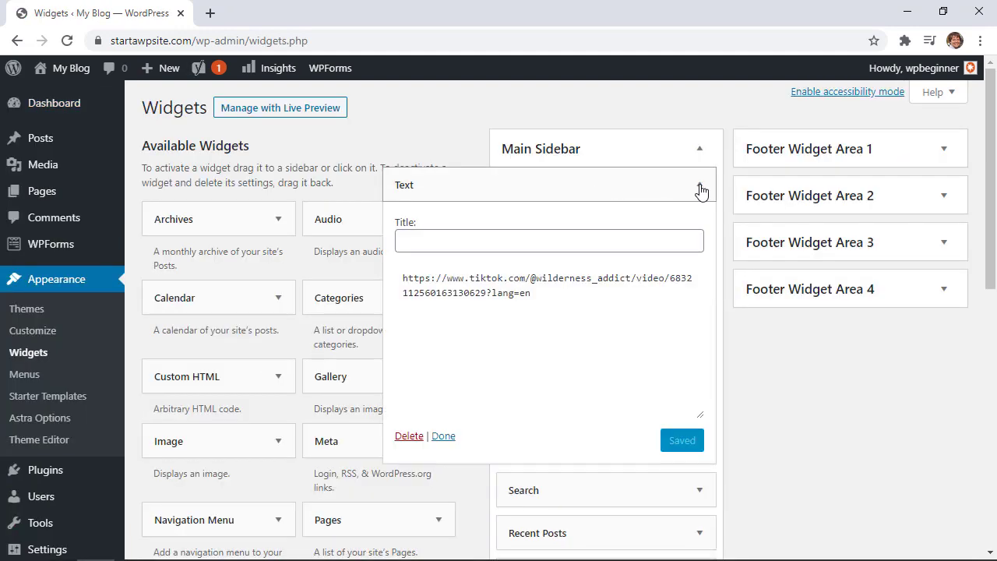
{"action": "left_click", "coordinate": [597, 194]}
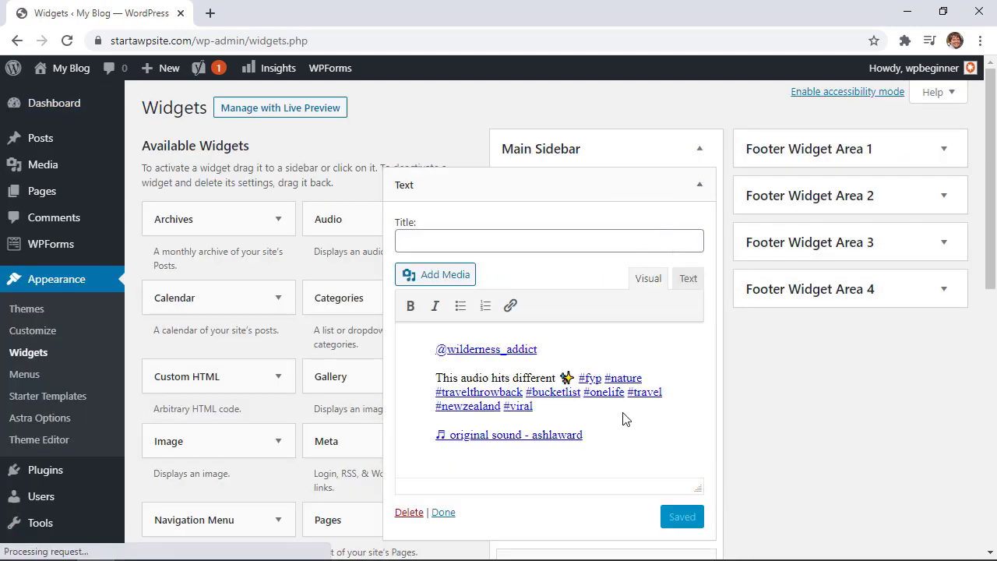
- Add the shortcode [tiktok-feed id="1"] below the embedded video in the Text widget, save it and check the blog's sidebar
{"action": "scroll", "coordinate": [678, 298], "scroll_direction": "down", "scroll_amount": 5}
{"action": "left_click", "coordinate": [678, 298]}
{"action": "key", "text": "Return"}
{"action": "key", "text": "Return"}
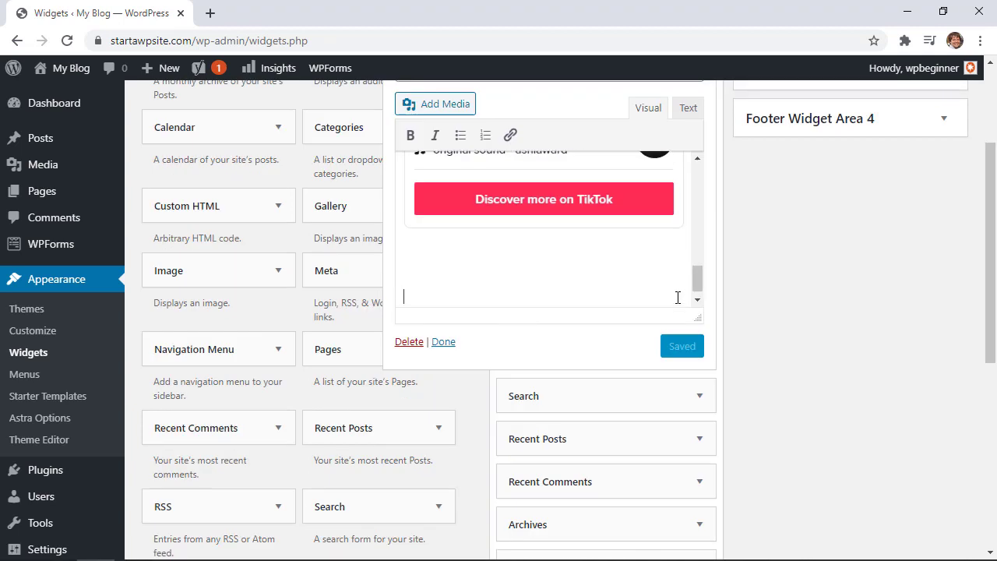
{"action": "type", "text": "[tiktok-feed id=\"1\"]"}
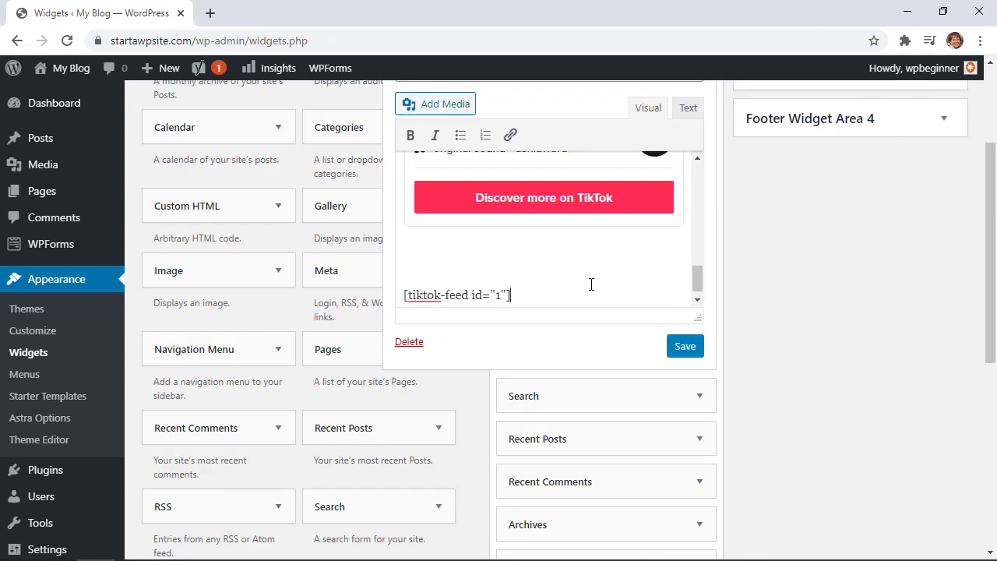
{"action": "left_click", "coordinate": [688, 352]}
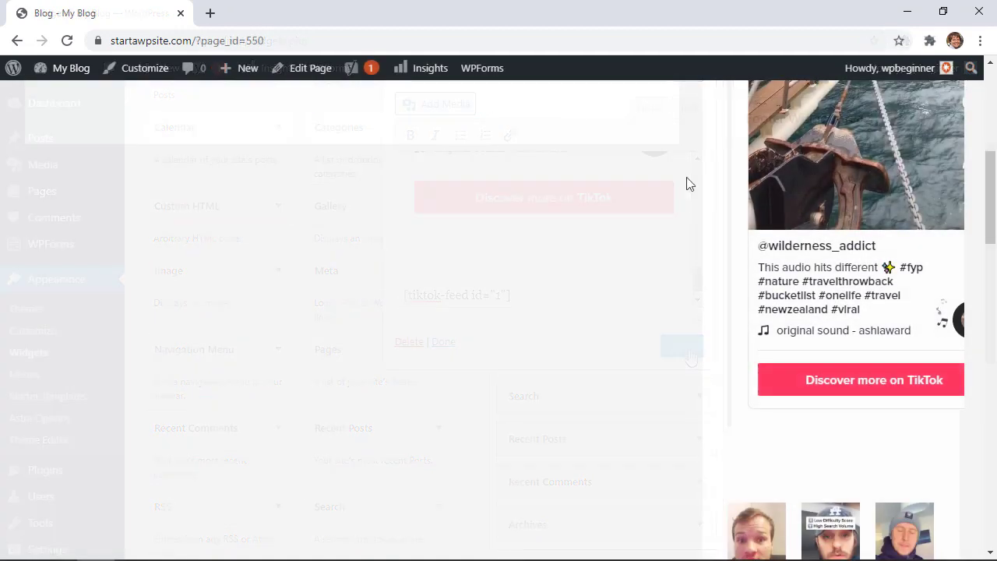
{"action": "scroll", "coordinate": [686, 183], "scroll_direction": "down", "scroll_amount": 5}
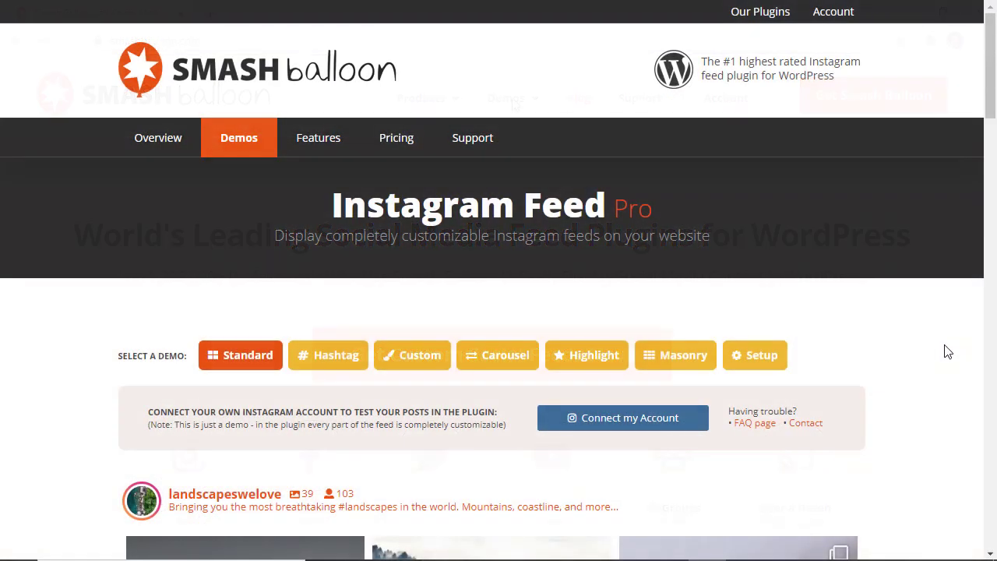
- Look through the standard Instagram Feed Pro demo on the Smash Balloon website
{"action": "middle_click", "coordinate": [953, 347]}
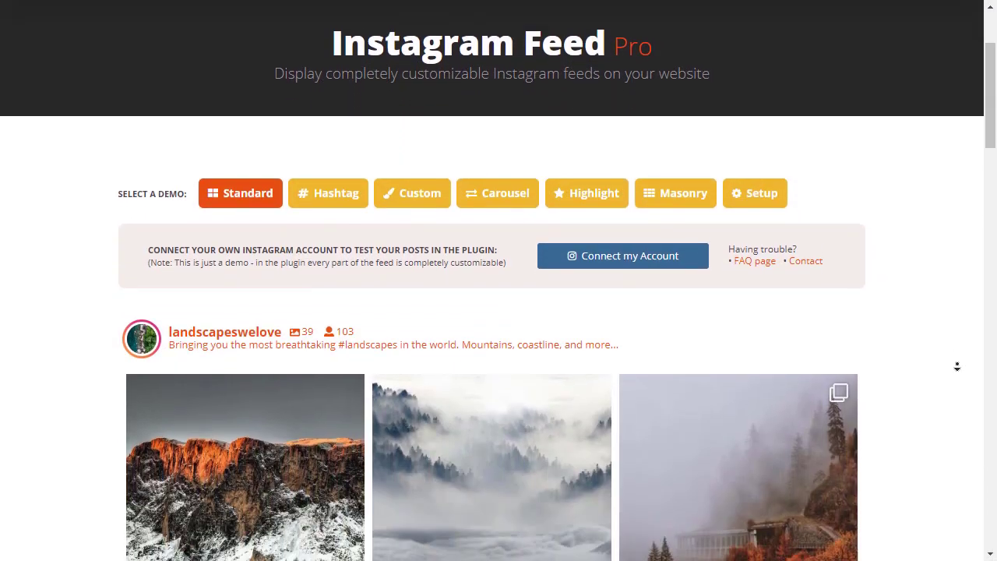